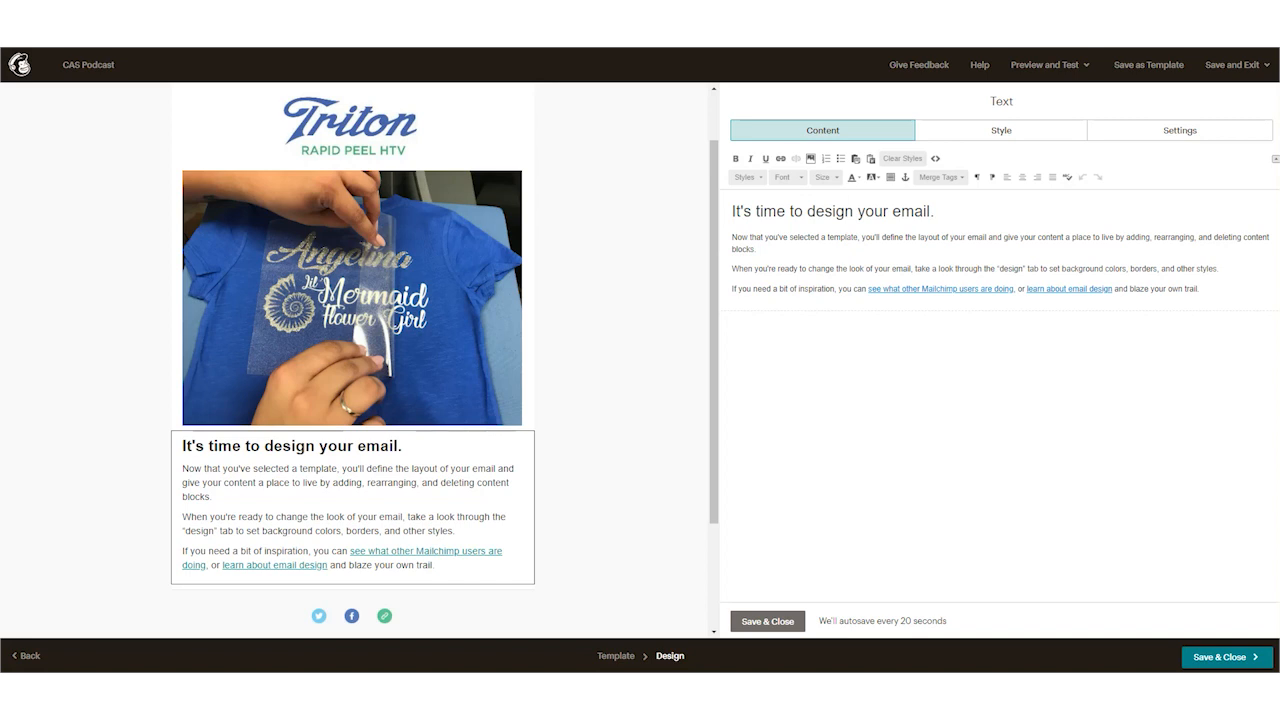
# Step: Browse the Featured and Basic email layouts available on the template selection page
pyautogui.moveTo(411, 259)
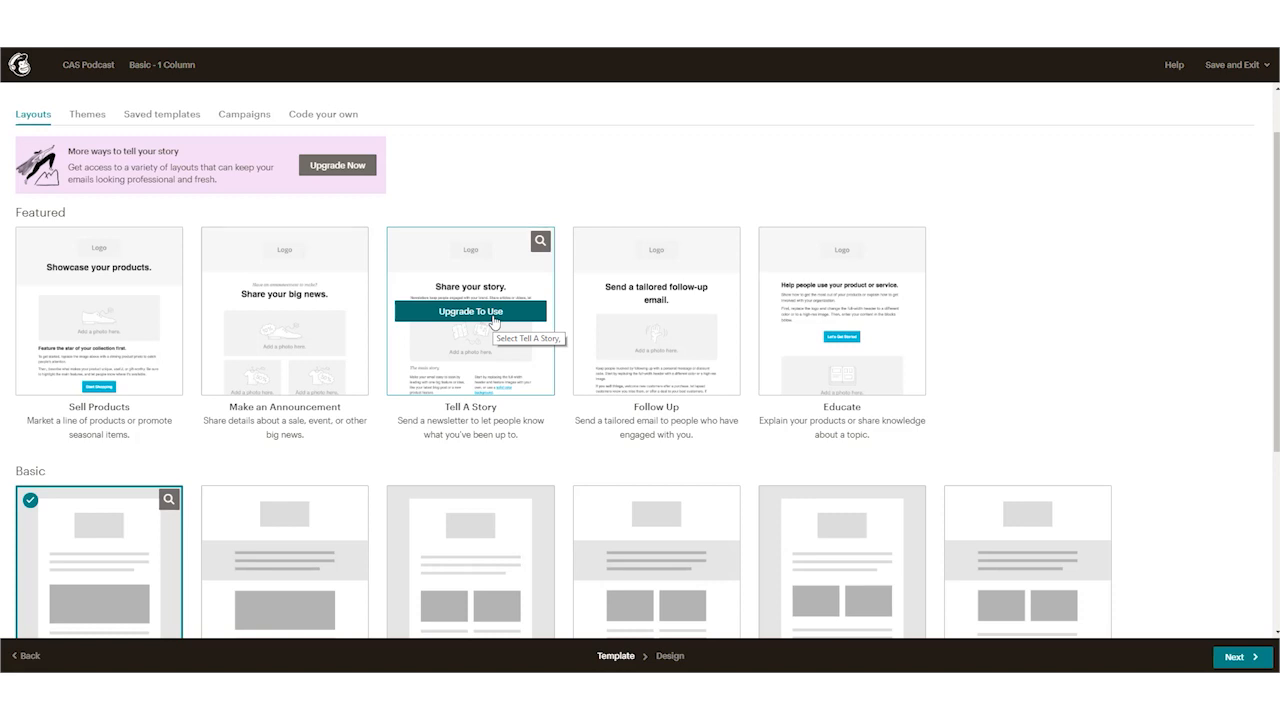
pyautogui.scroll(-3, 492, 320)
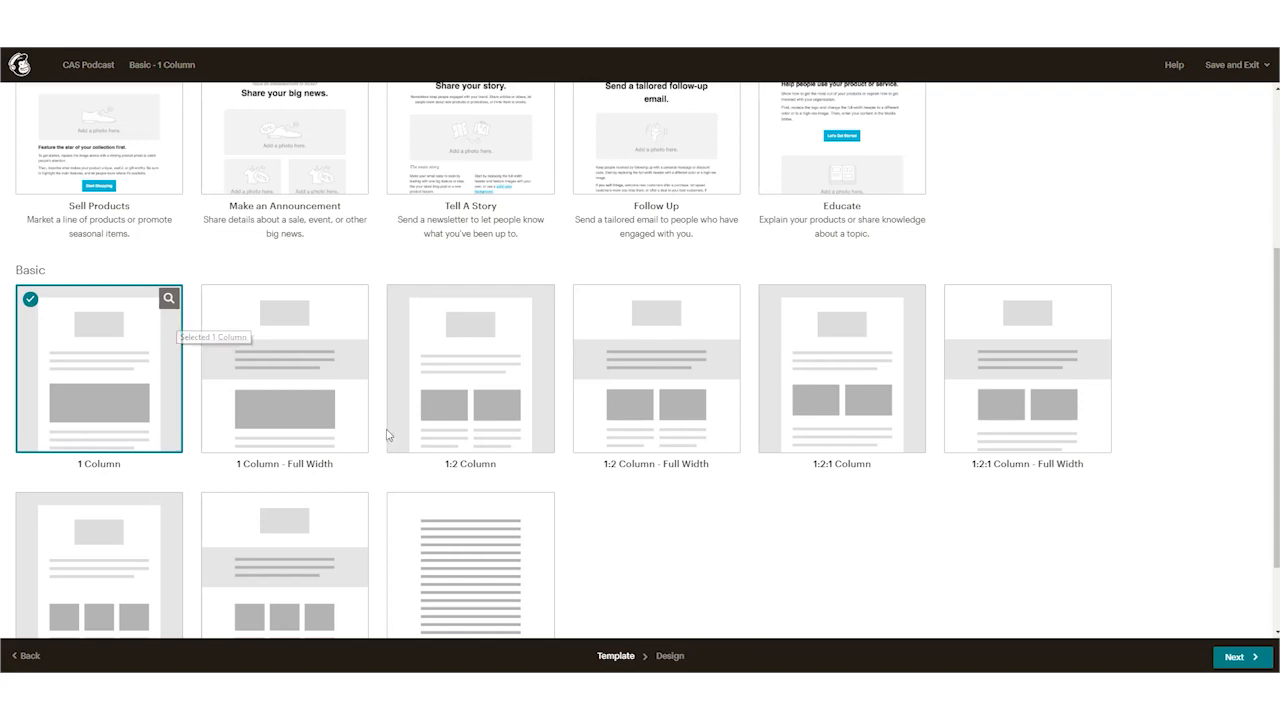
pyautogui.scroll(-1, 389, 437)
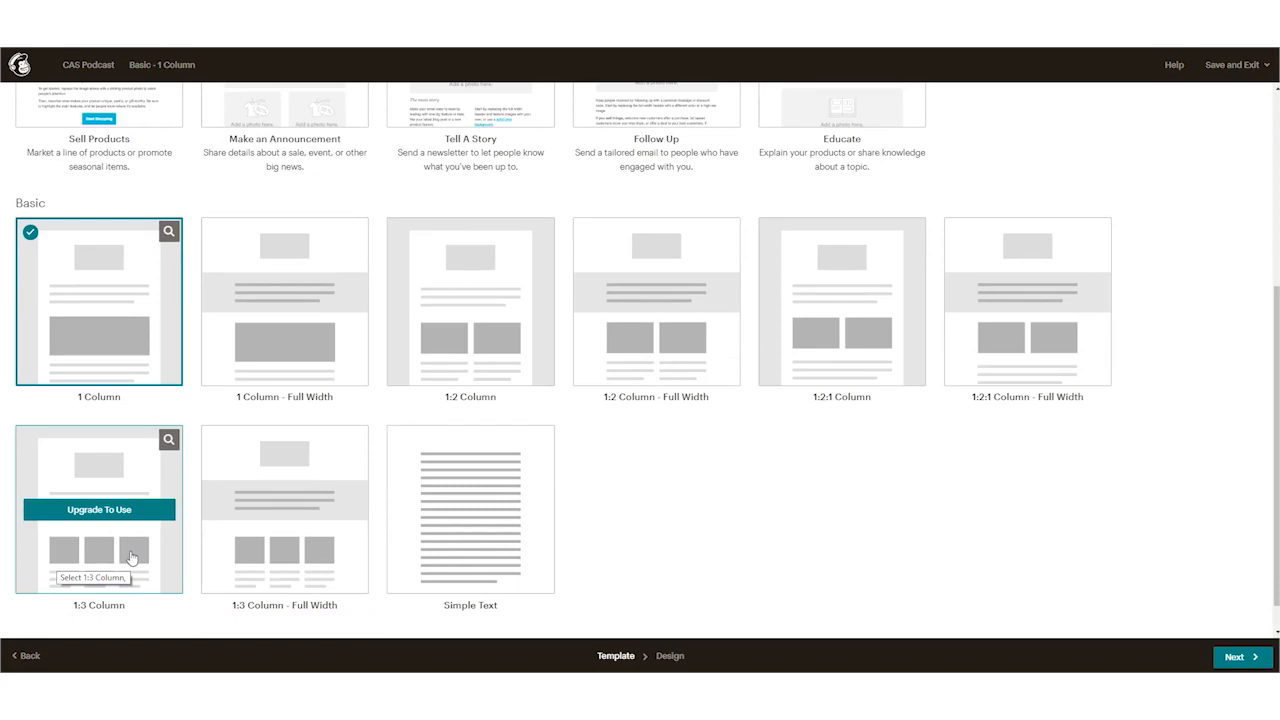
pyautogui.scroll(2, 110, 541)
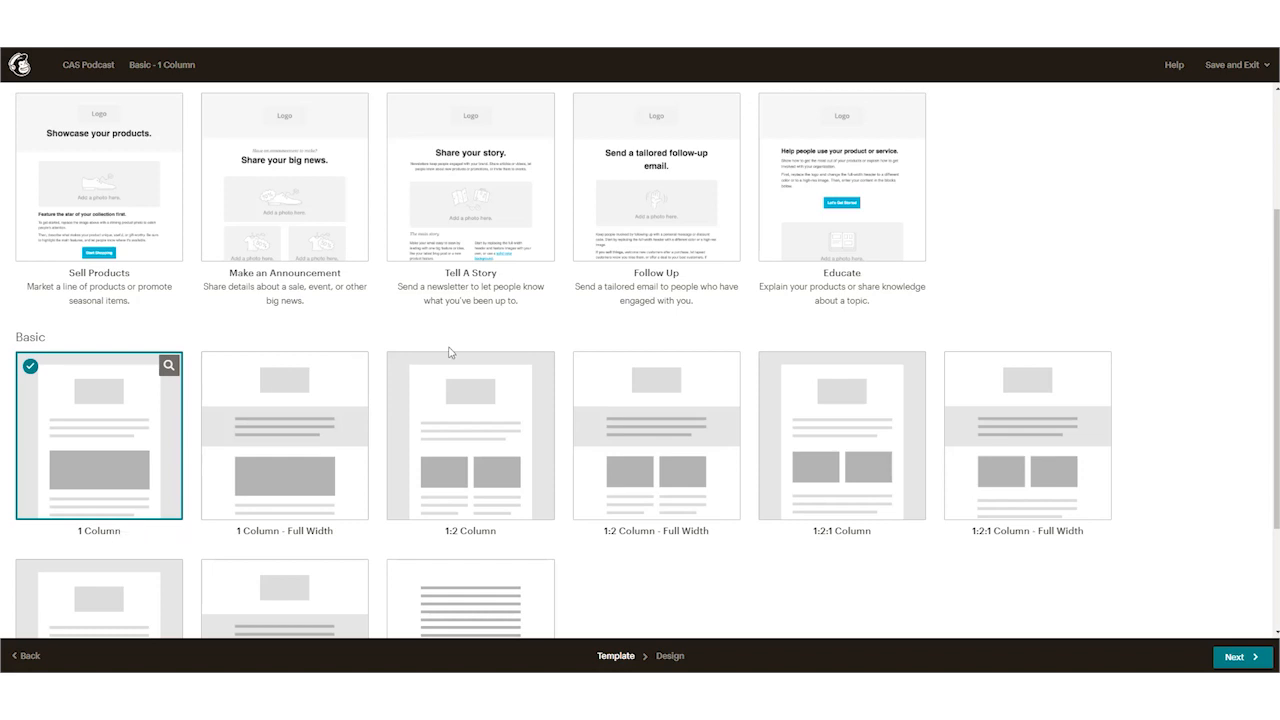
pyautogui.scroll(2, 330, 262)
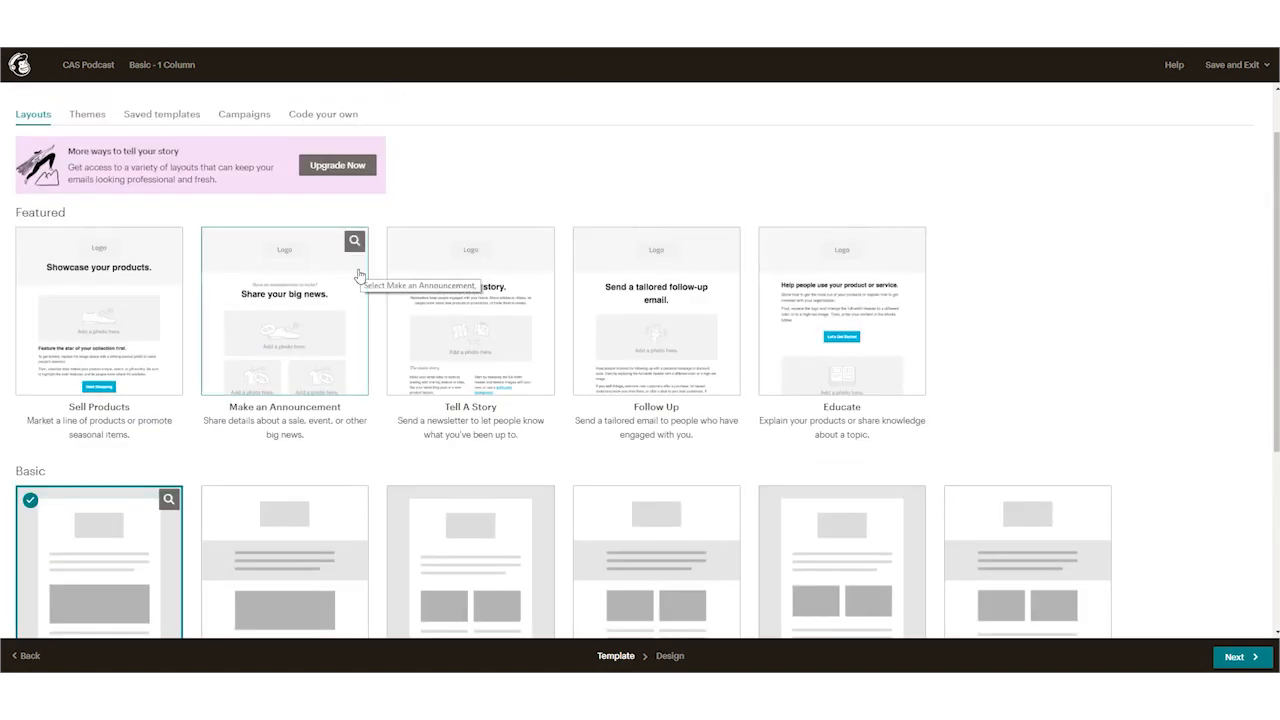
# Step: Preview the Make an Announcement layout in both mobile and desktop views, and close the preview
pyautogui.click(354, 242)
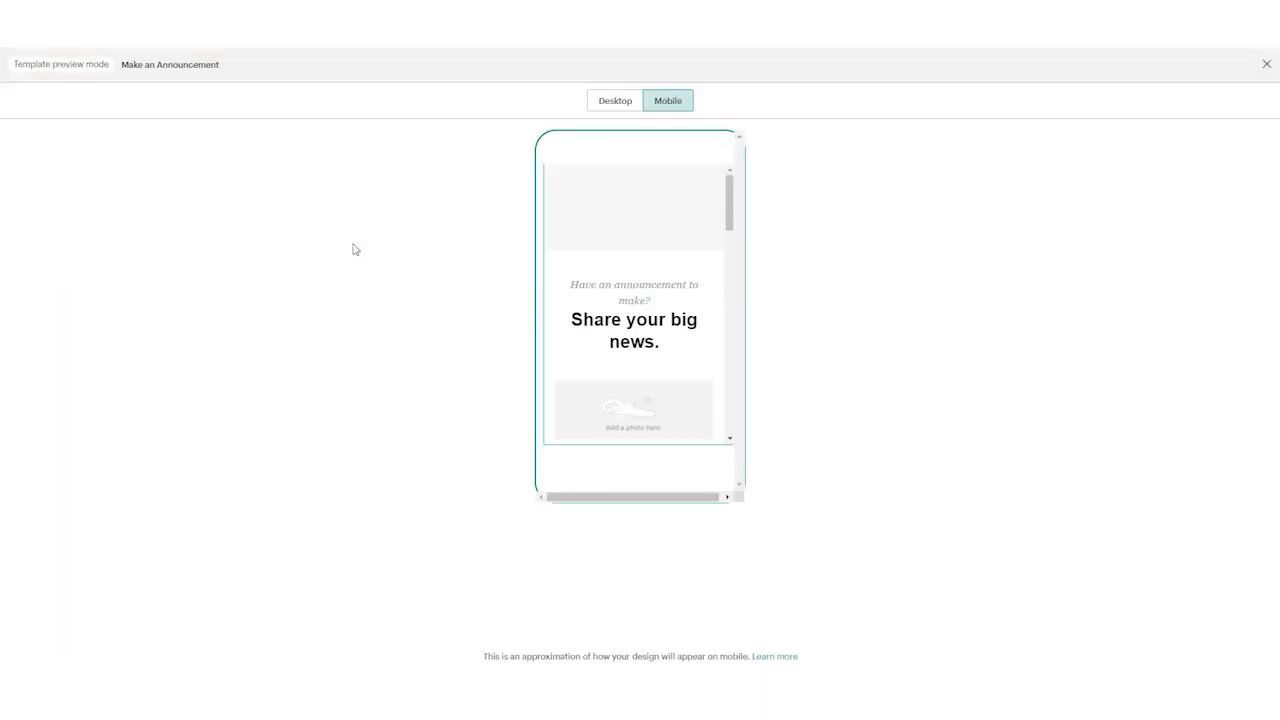
pyautogui.click(615, 100)
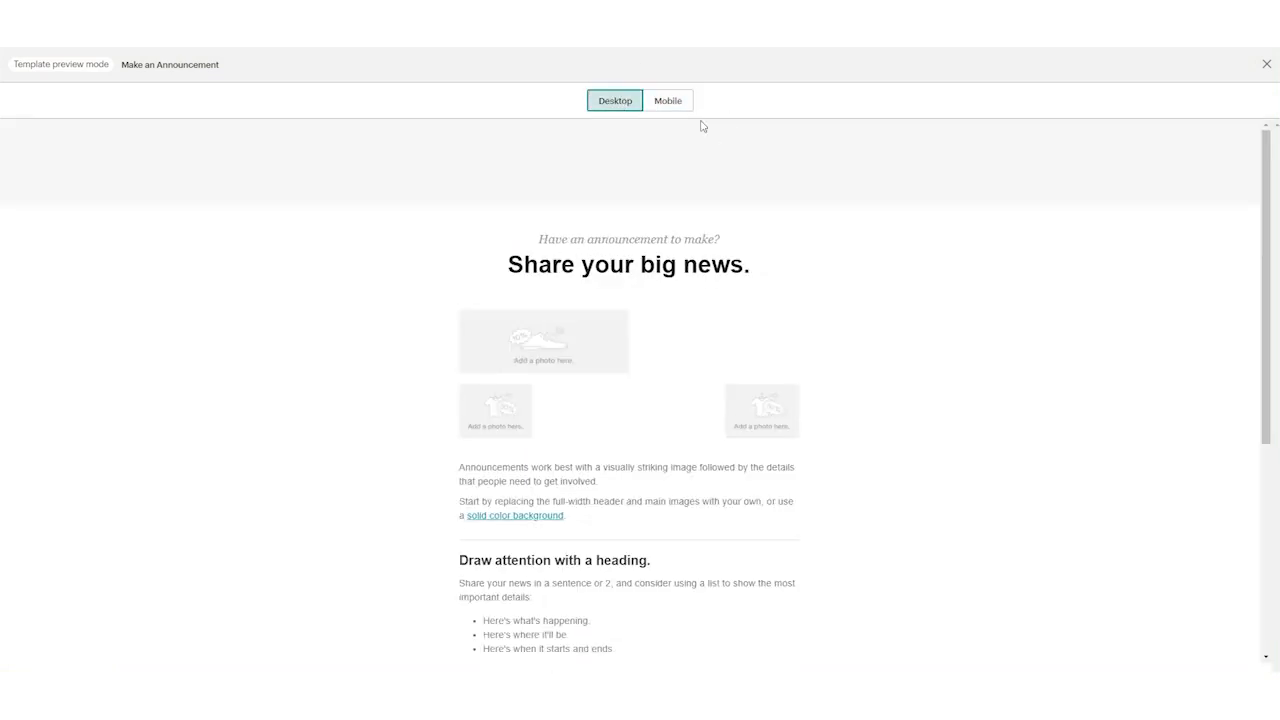
pyautogui.click(672, 104)
pyautogui.click(620, 104)
pyautogui.scroll(-2, 700, 345)
pyautogui.scroll(1, 600, 243)
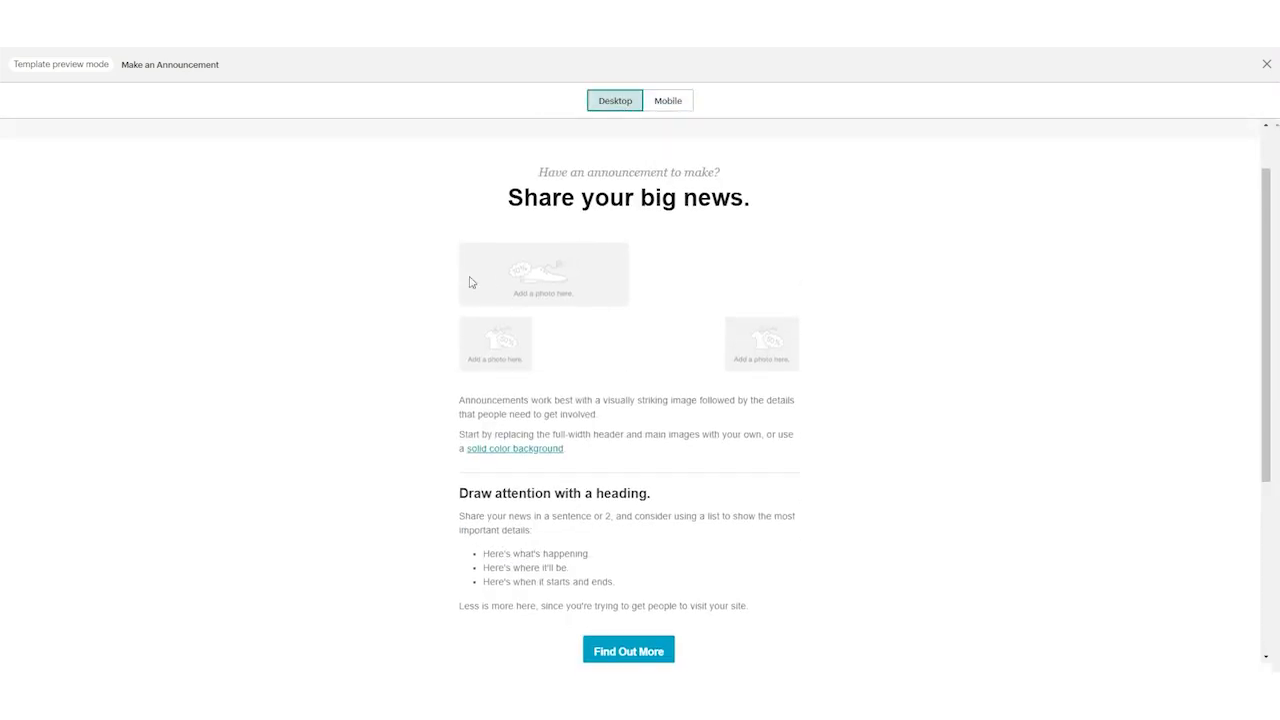
pyautogui.scroll(1, 645, 370)
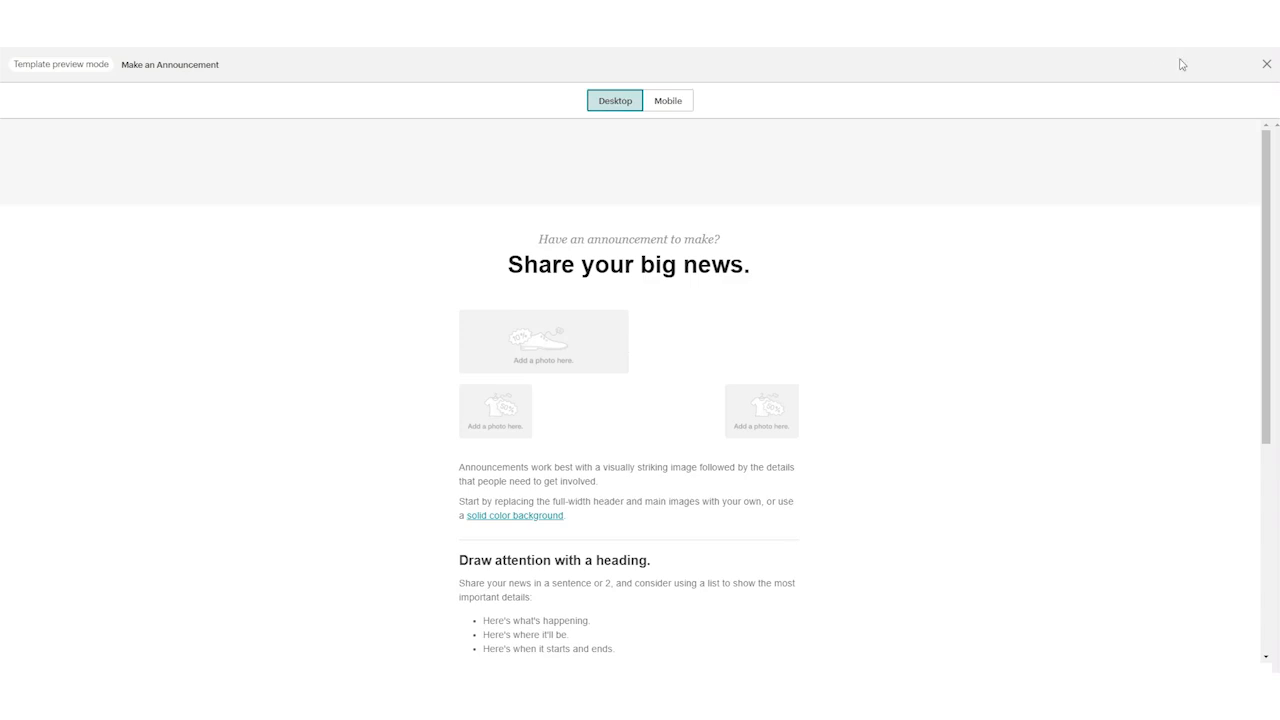
pyautogui.click(1266, 64)
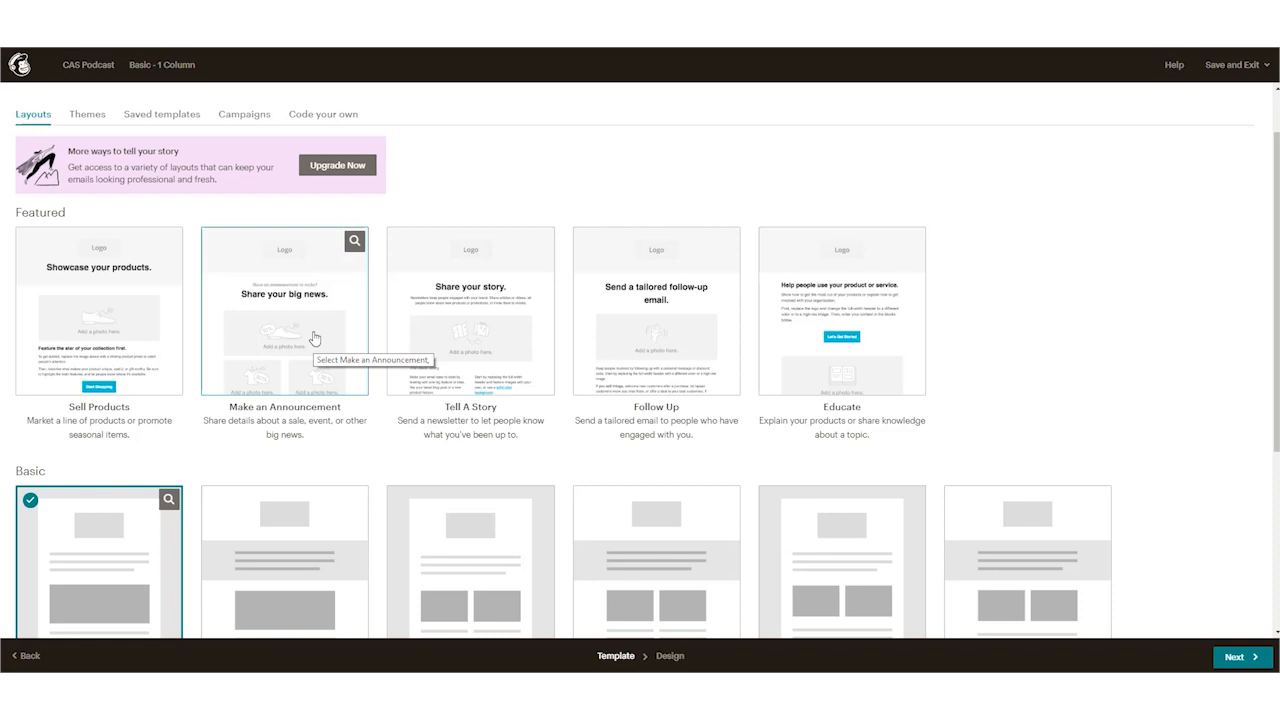
# Step: Reopen the Make an Announcement preview and compare how its photo blocks are arranged on desktop and on mobile, and close it
pyautogui.click(353, 244)
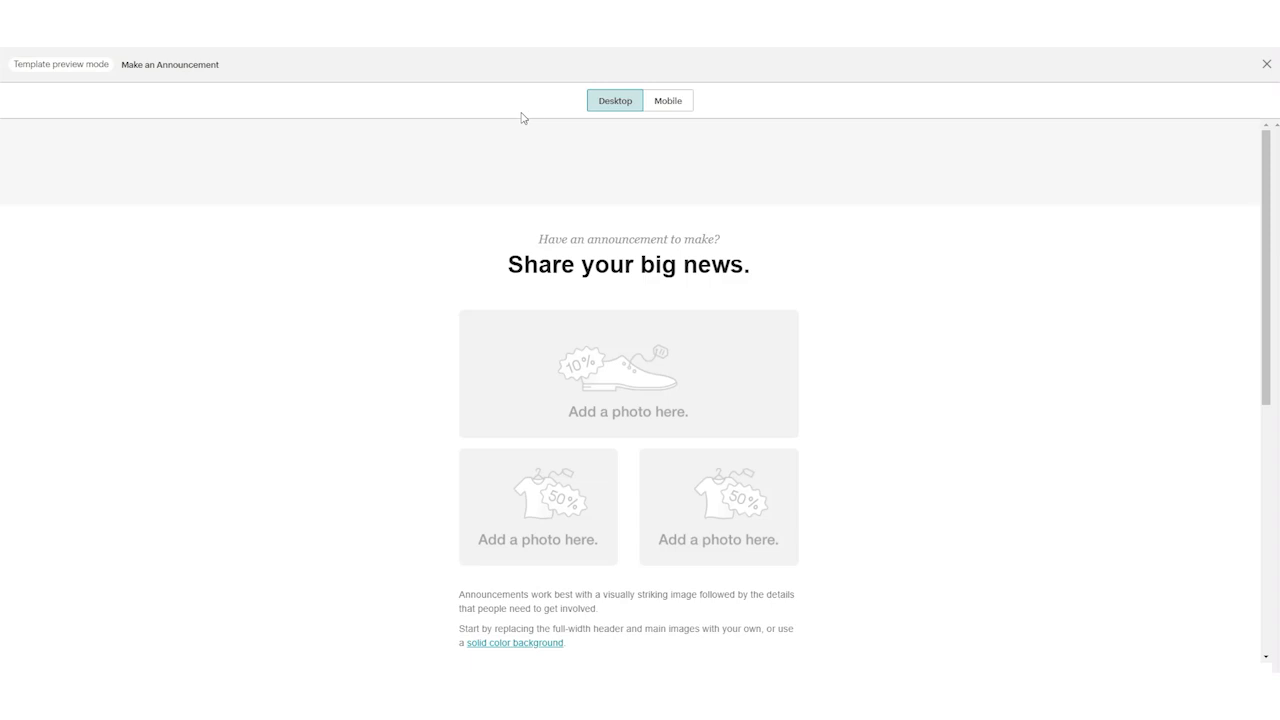
pyautogui.scroll(-1, 728, 280)
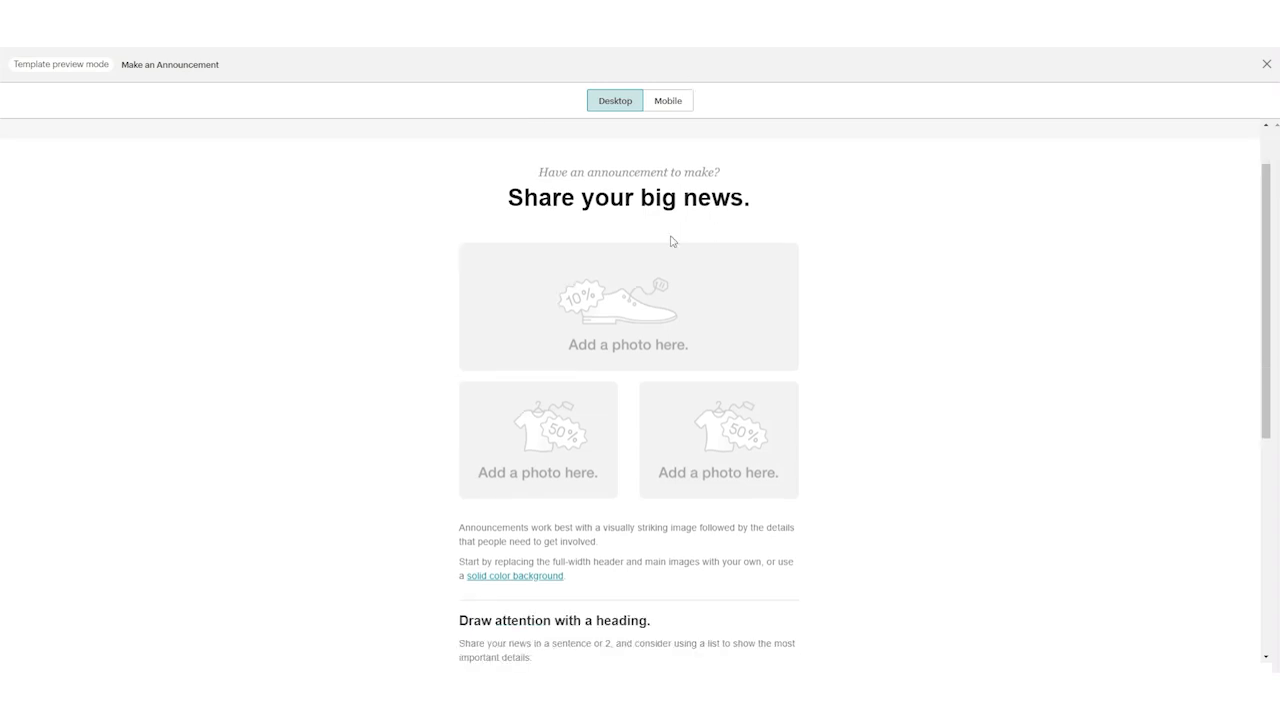
pyautogui.click(668, 103)
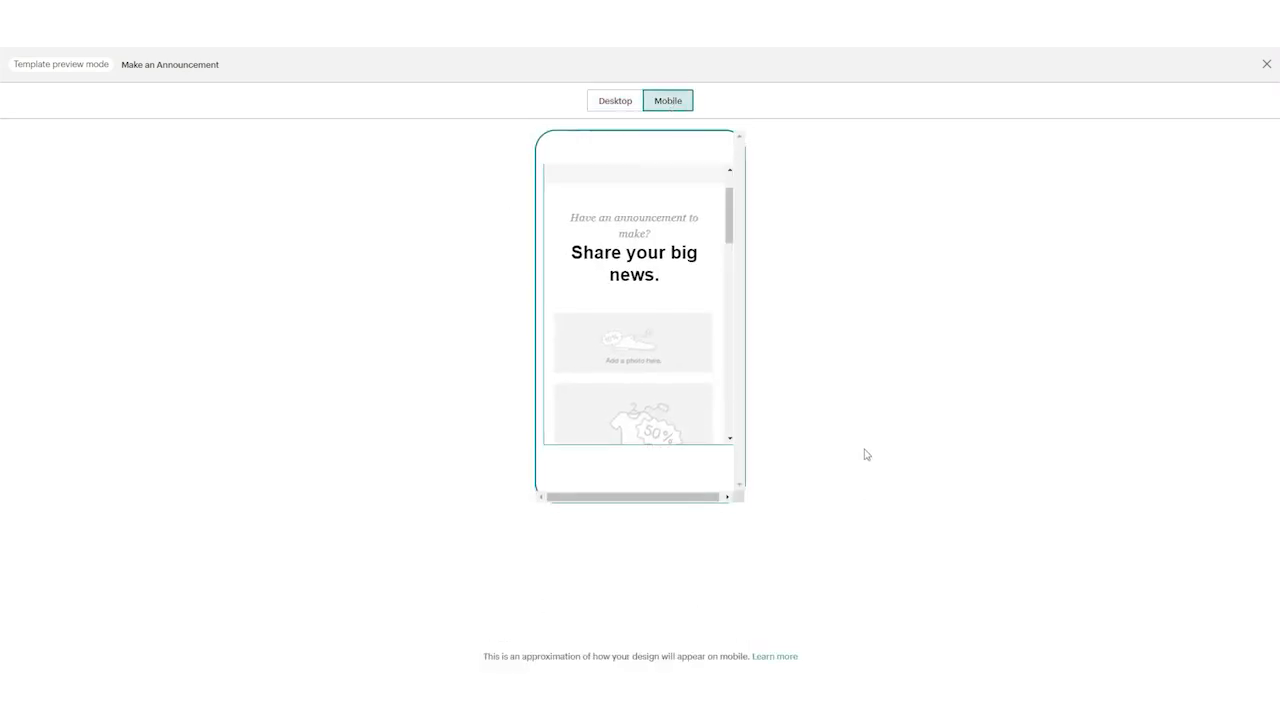
pyautogui.scroll(-2, 620, 310)
pyautogui.scroll(1, 624, 297)
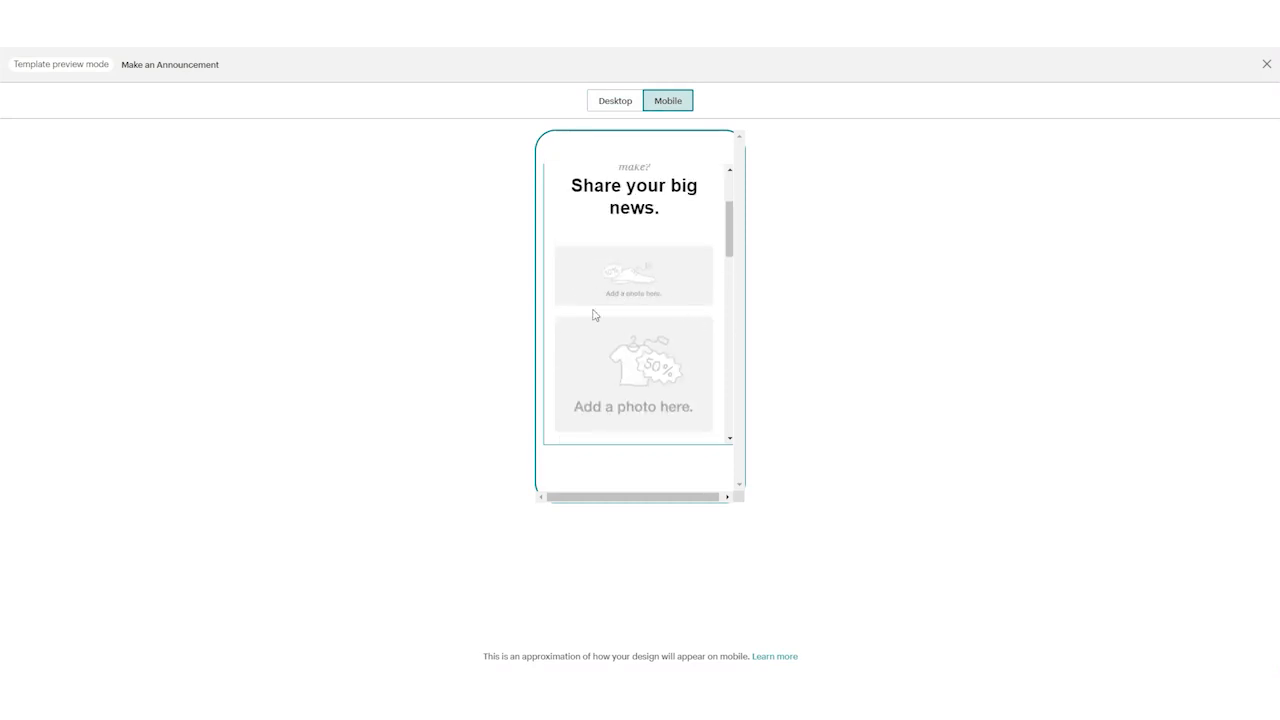
pyautogui.scroll(-1, 624, 285)
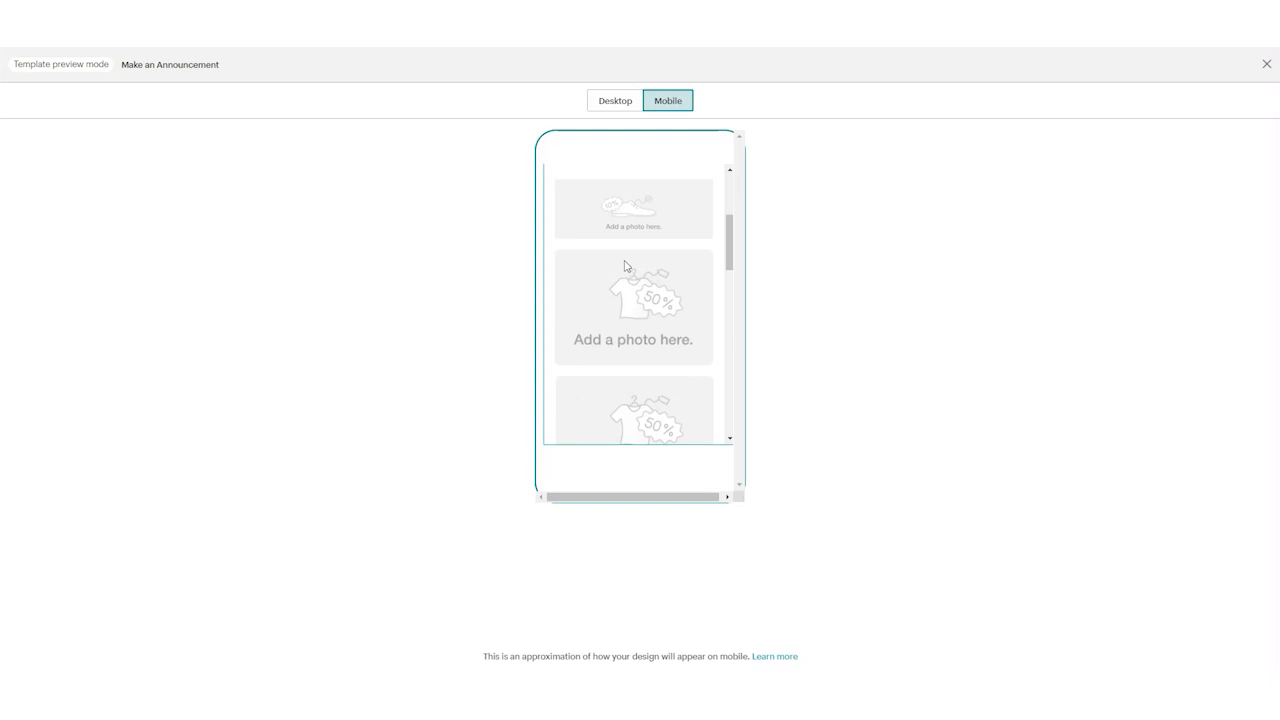
pyautogui.scroll(-1, 595, 285)
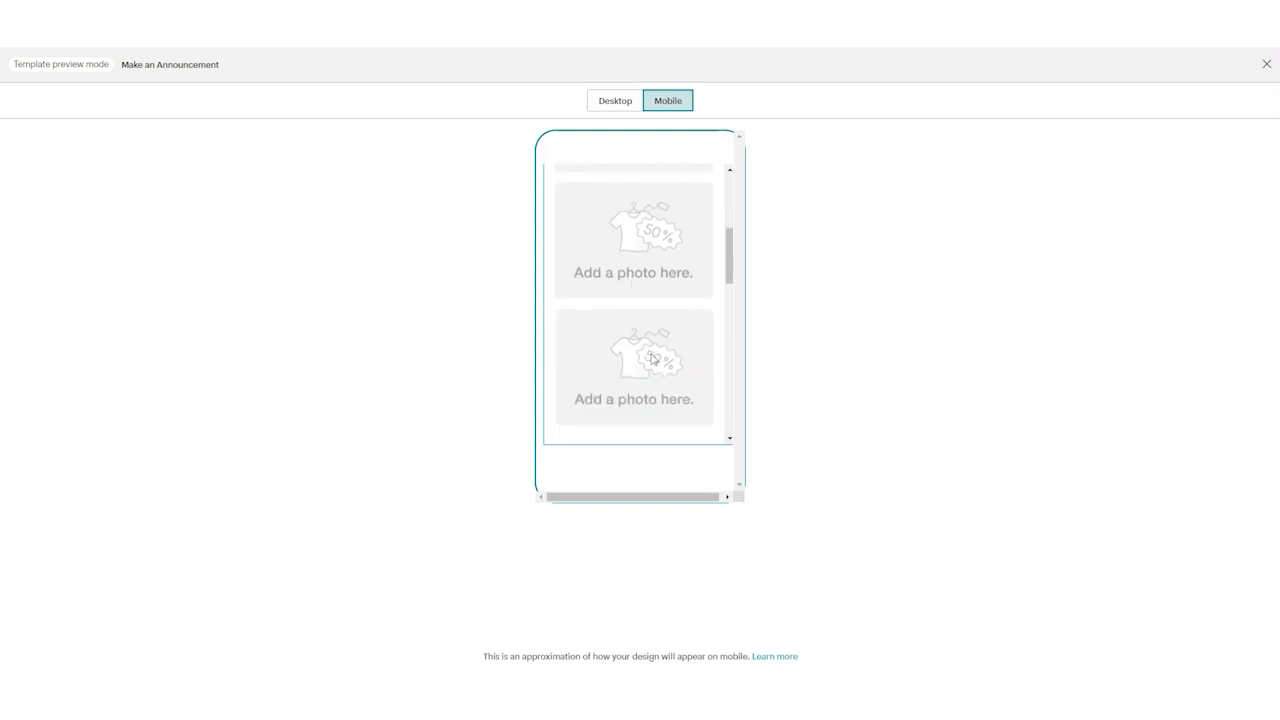
pyautogui.scroll(1, 658, 366)
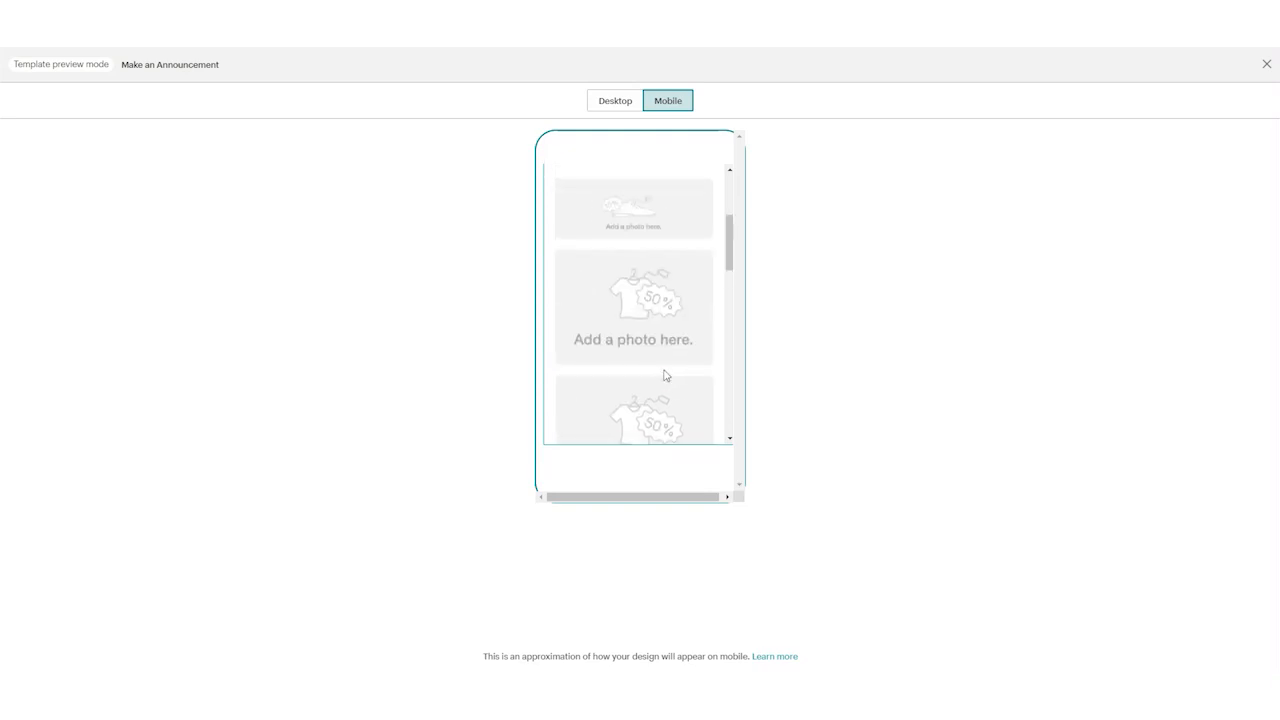
pyautogui.click(616, 103)
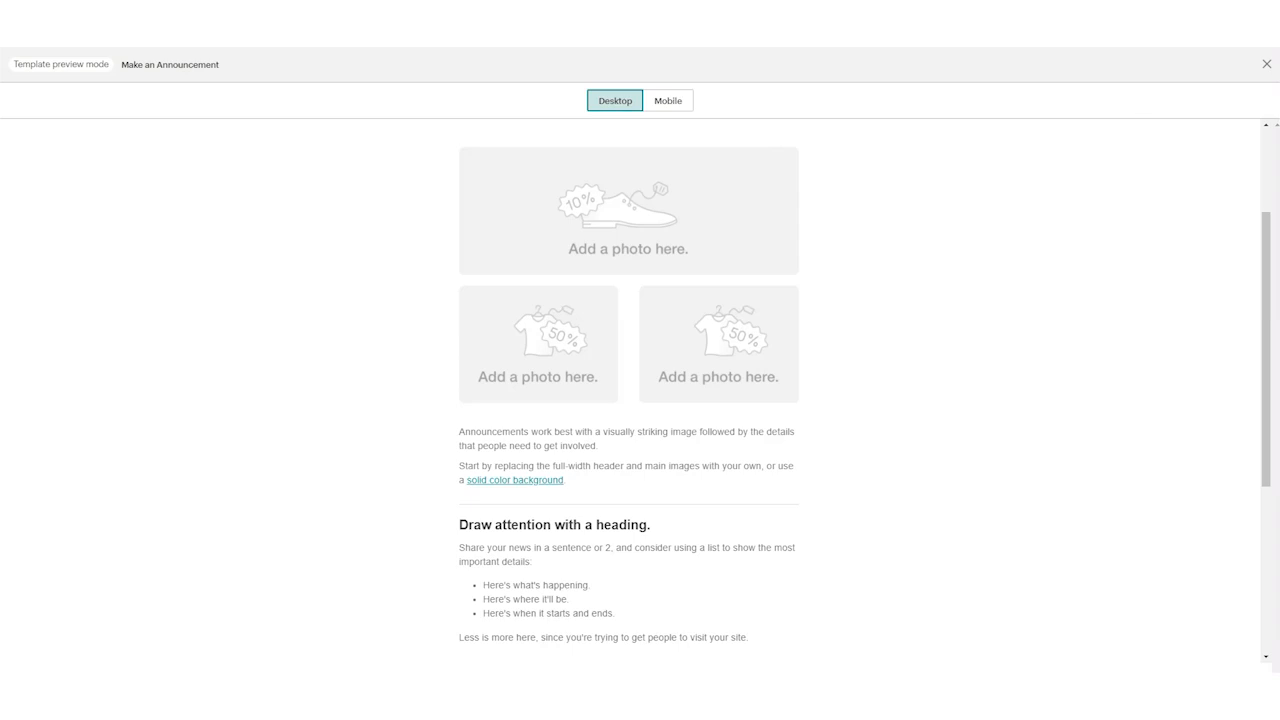
pyautogui.click(1266, 64)
# Step: Open the preview of the Sell Products layout and look through its desktop version
pyautogui.scroll(-3, 537, 202)
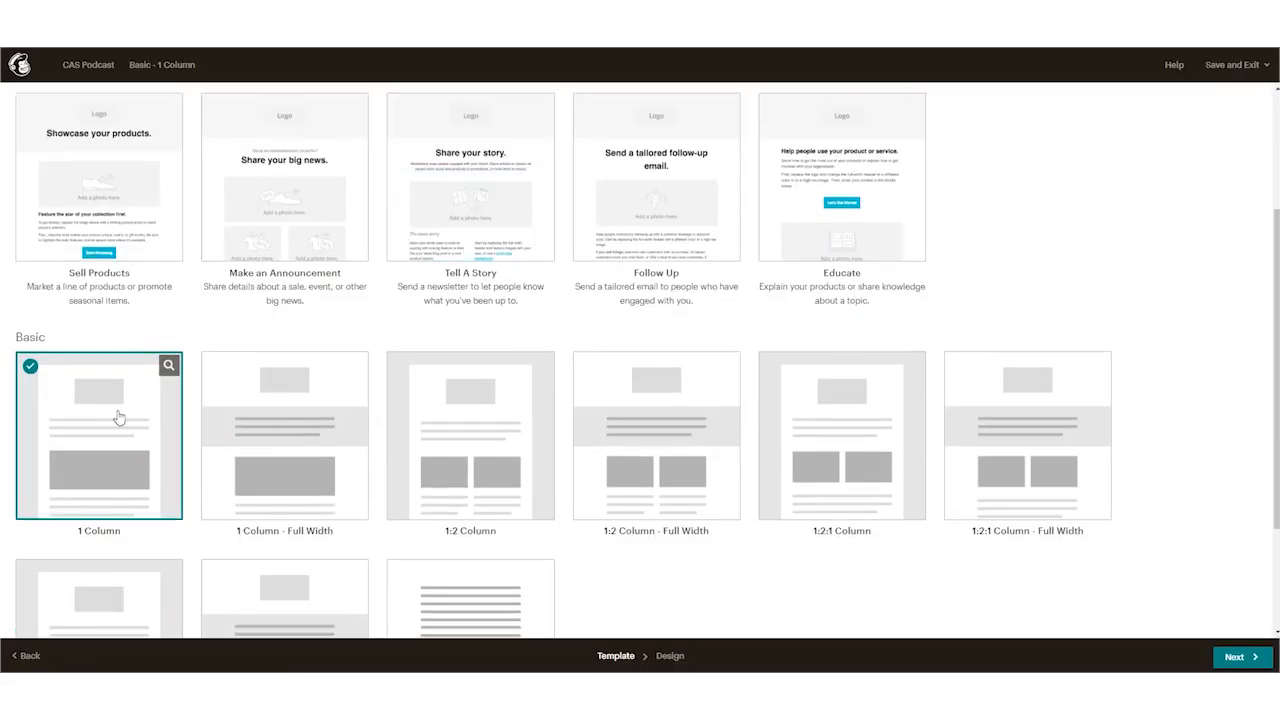
pyautogui.scroll(3, 170, 253)
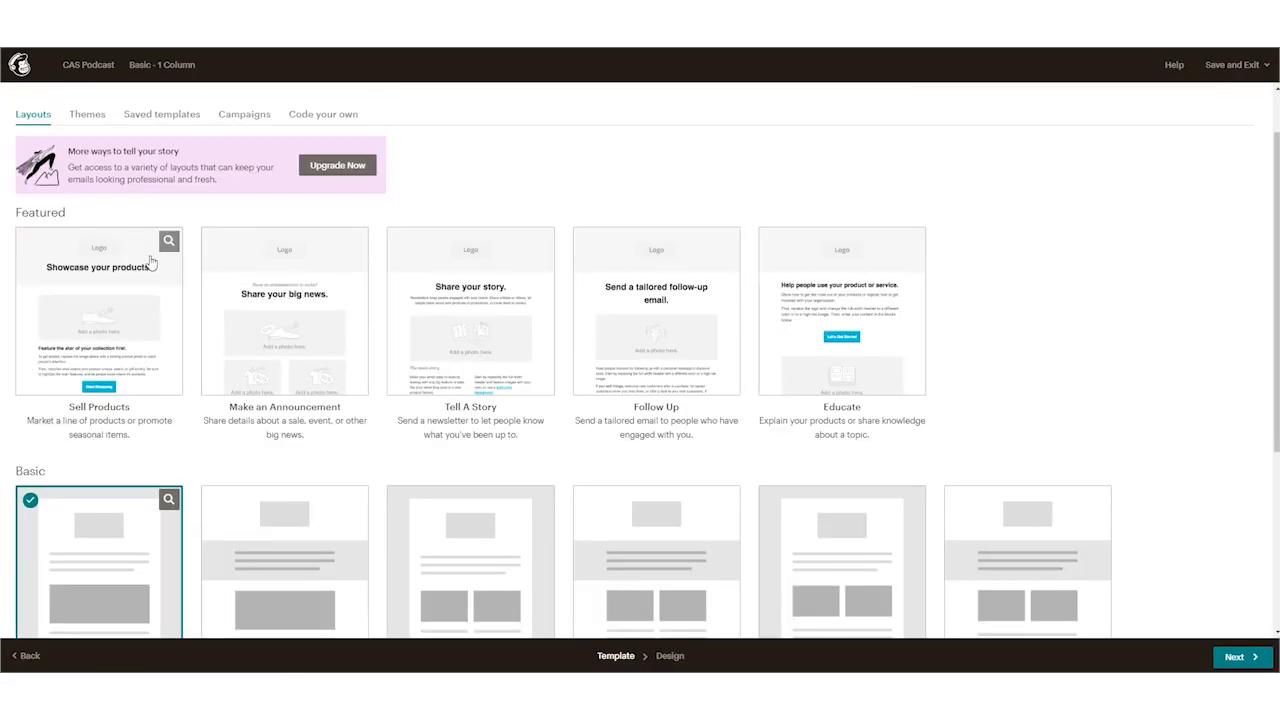
pyautogui.click(169, 247)
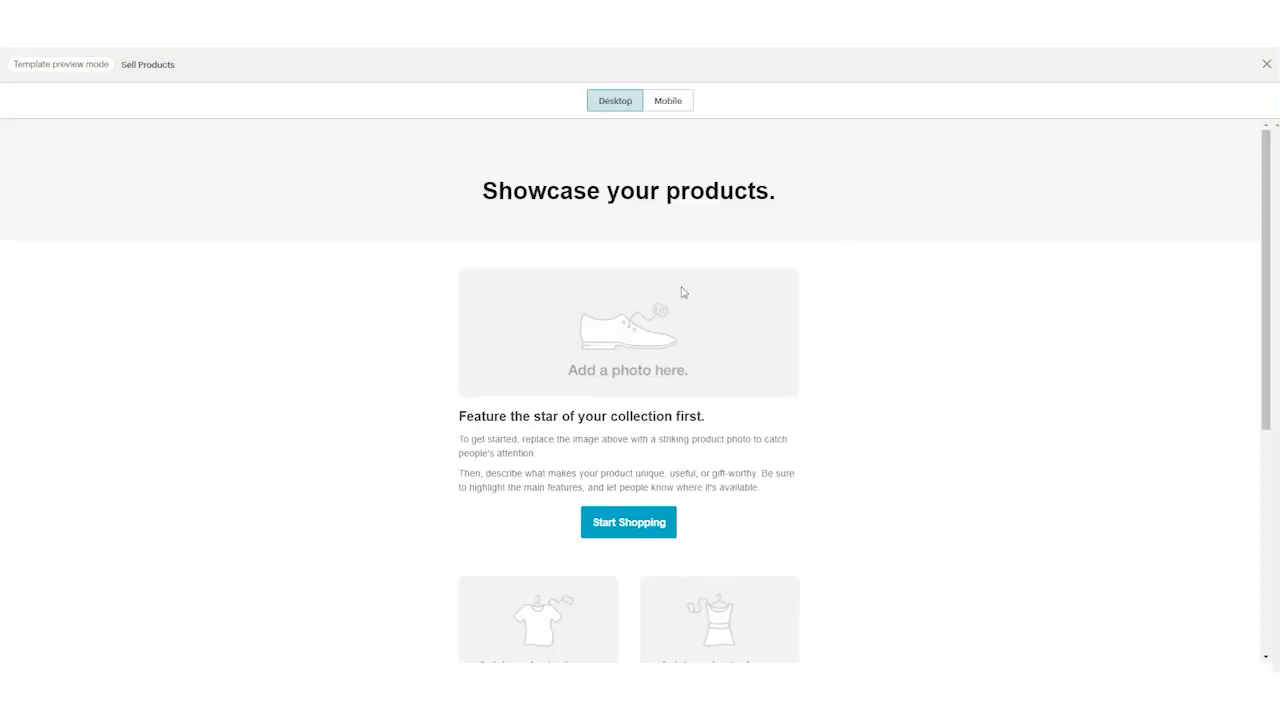
pyautogui.scroll(-3, 700, 300)
pyautogui.scroll(3, 709, 323)
# Step: Examine the order of the heading, photo, text and shopping button in the Sell Products mobile preview, and close the preview
pyautogui.click(674, 101)
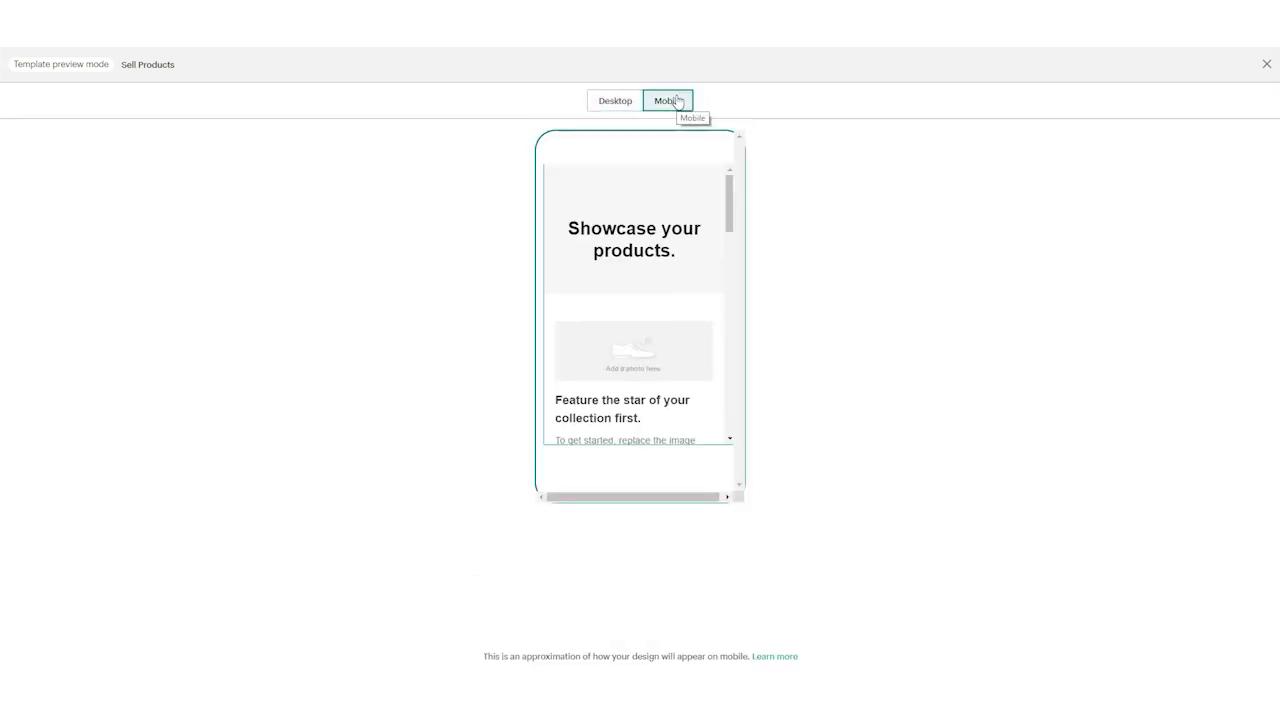
pyautogui.scroll(-1, 660, 266)
pyautogui.scroll(1, 655, 250)
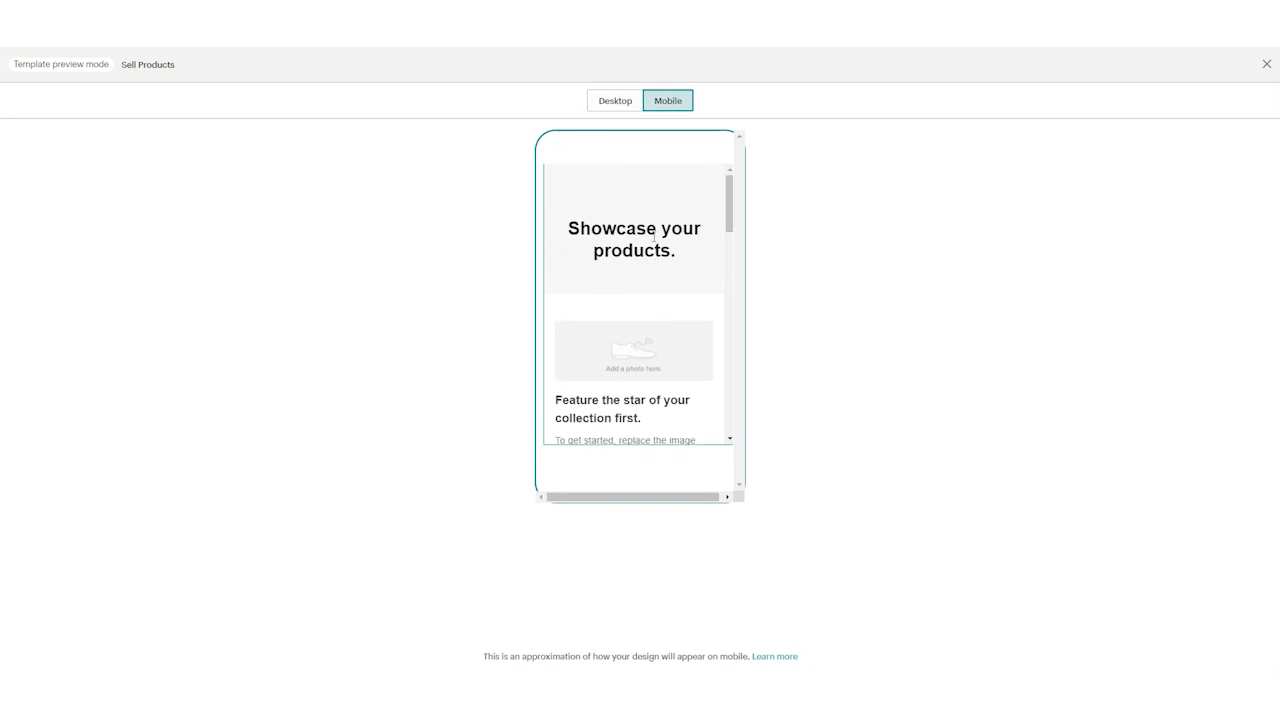
pyautogui.scroll(-1, 680, 288)
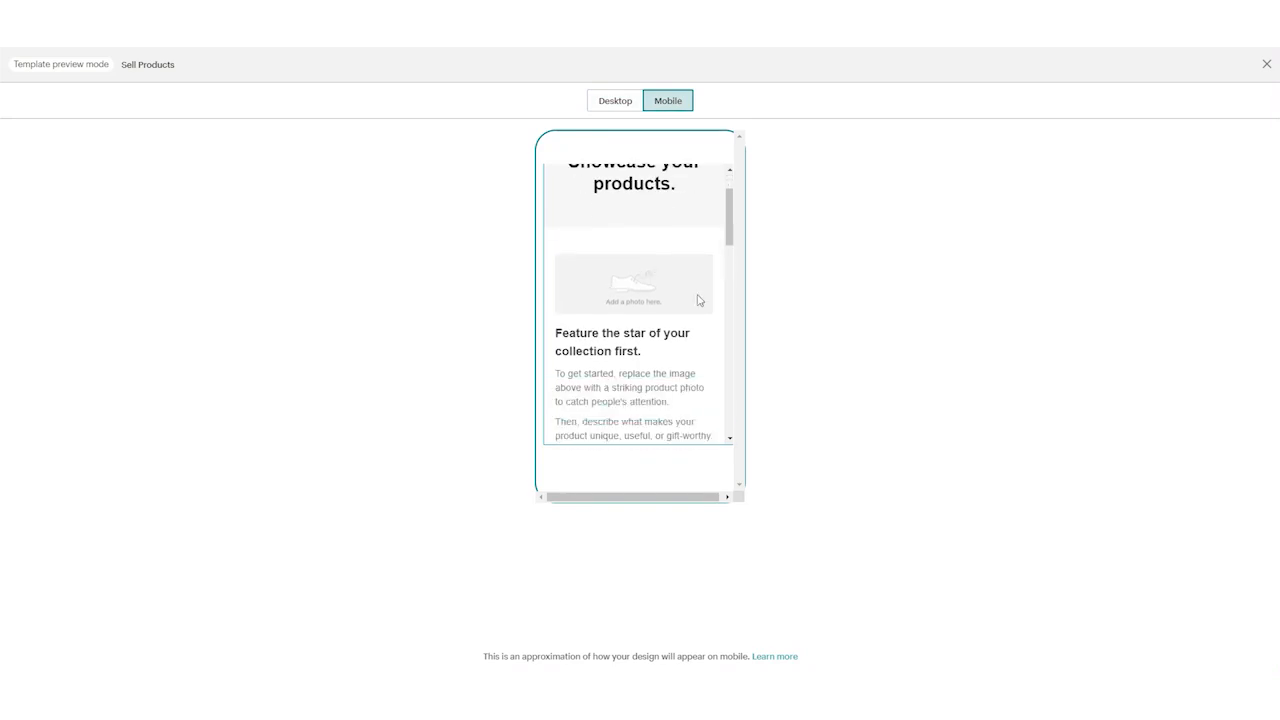
pyautogui.scroll(-1, 690, 295)
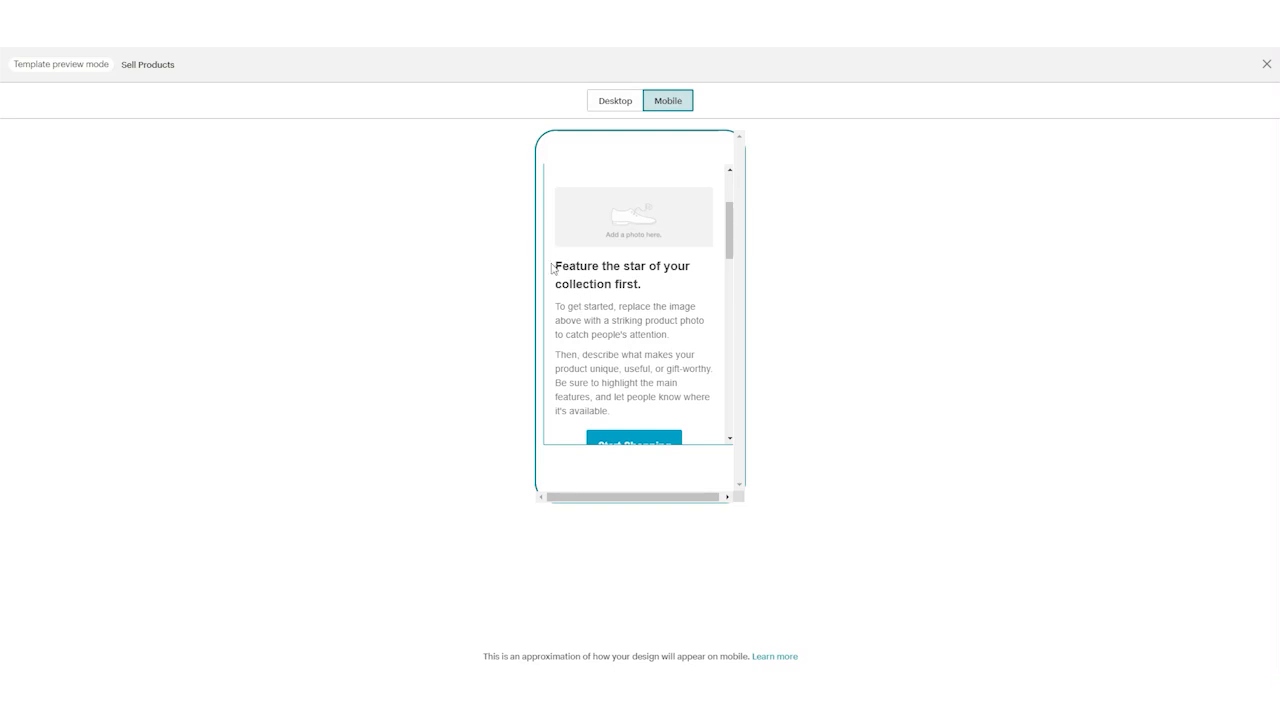
pyautogui.scroll(-1, 705, 338)
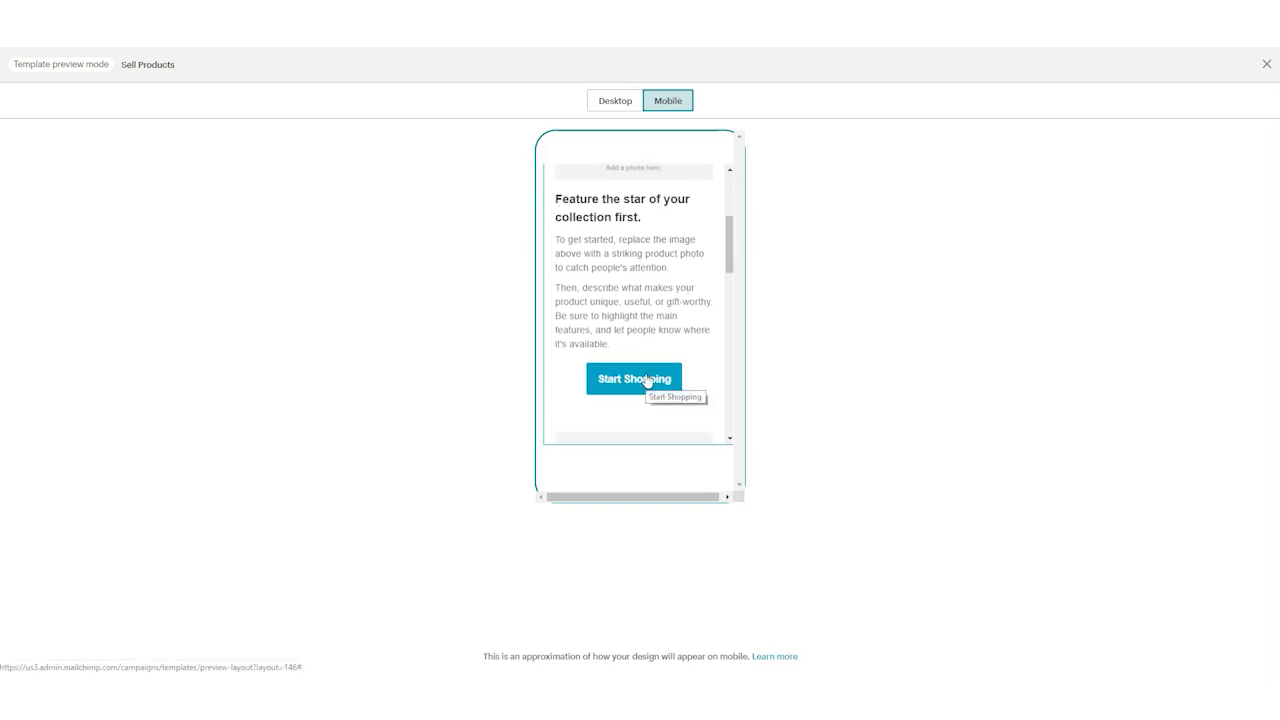
pyautogui.scroll(3, 646, 380)
pyautogui.scroll(-8, 646, 378)
pyautogui.scroll(8, 645, 384)
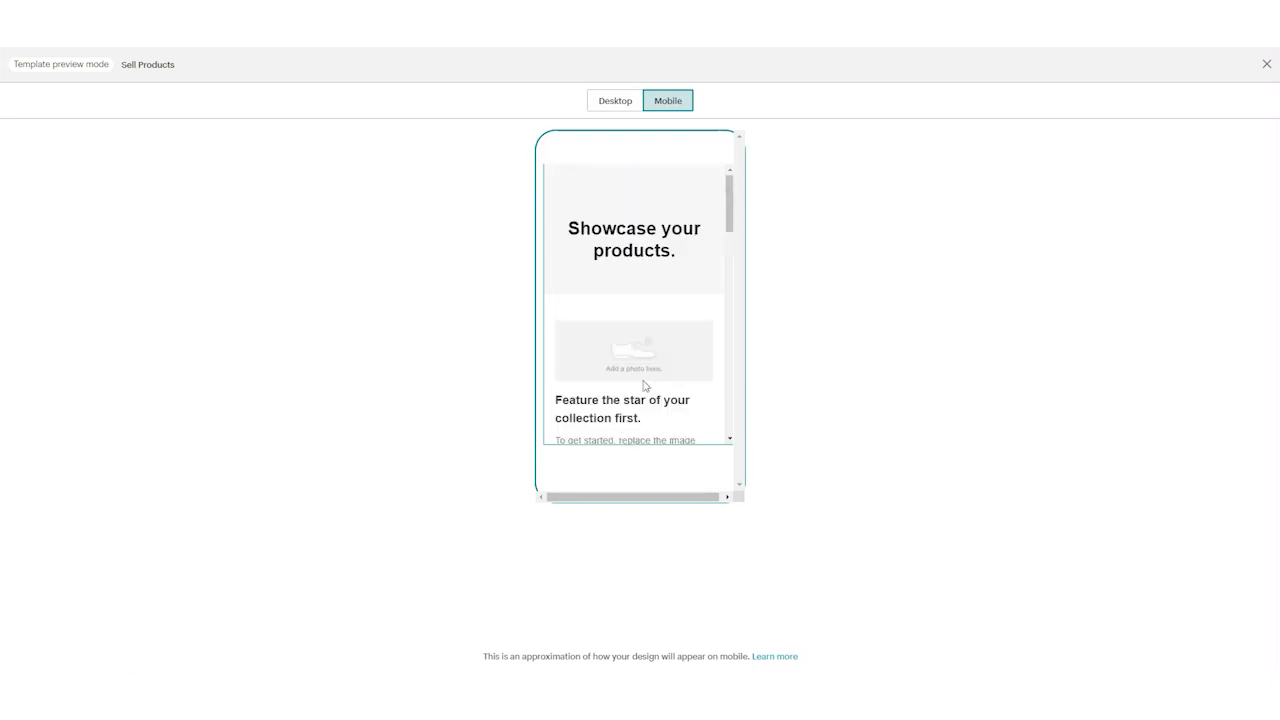
pyautogui.scroll(-3, 609, 300)
pyautogui.scroll(3, 666, 214)
pyautogui.click(1266, 63)
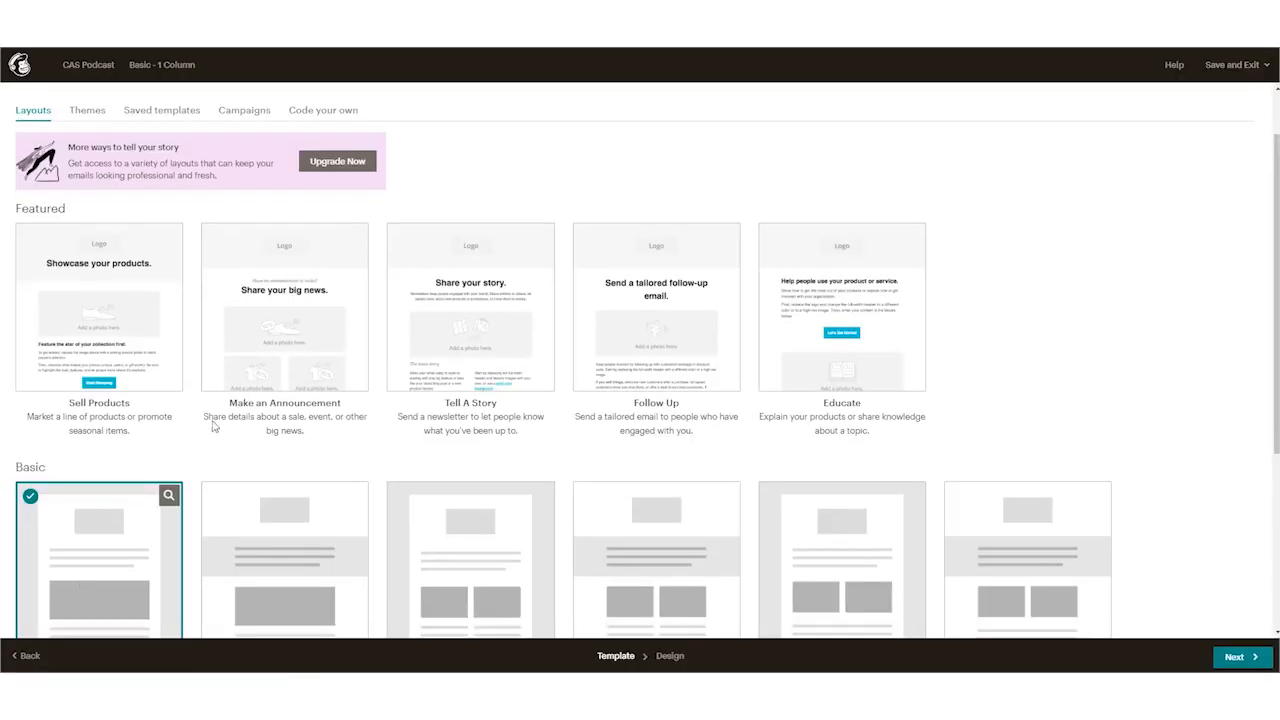
# Step: Open the preview of the Basic layout Simple Text and read through its mobile version down to the footer
pyautogui.scroll(-1, 160, 515)
pyautogui.scroll(-2, 160, 470)
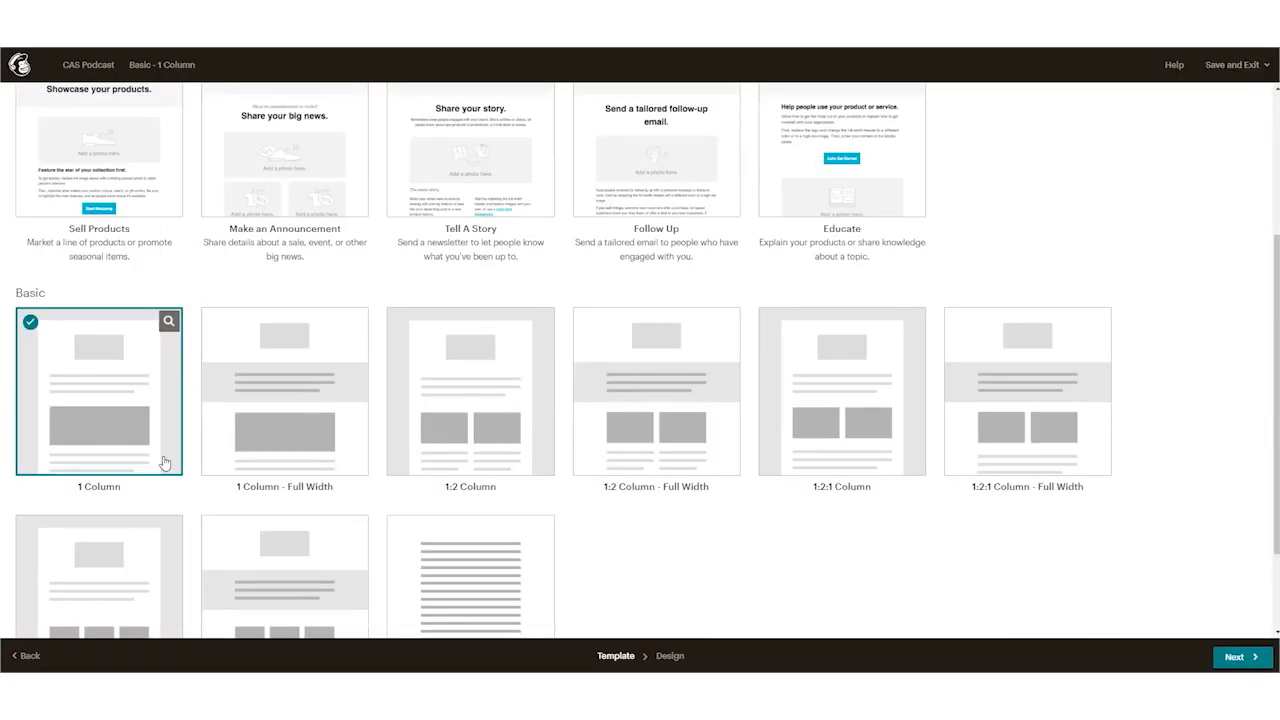
pyautogui.scroll(-2, 173, 361)
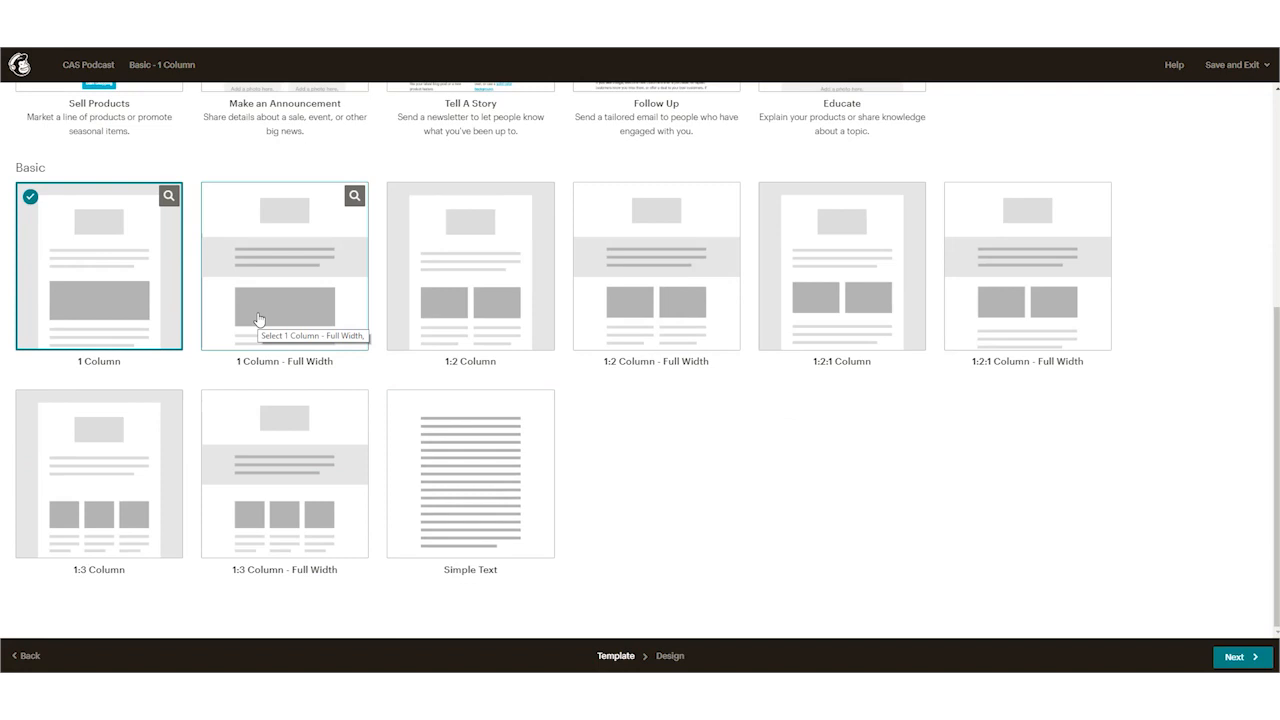
pyautogui.click(539, 404)
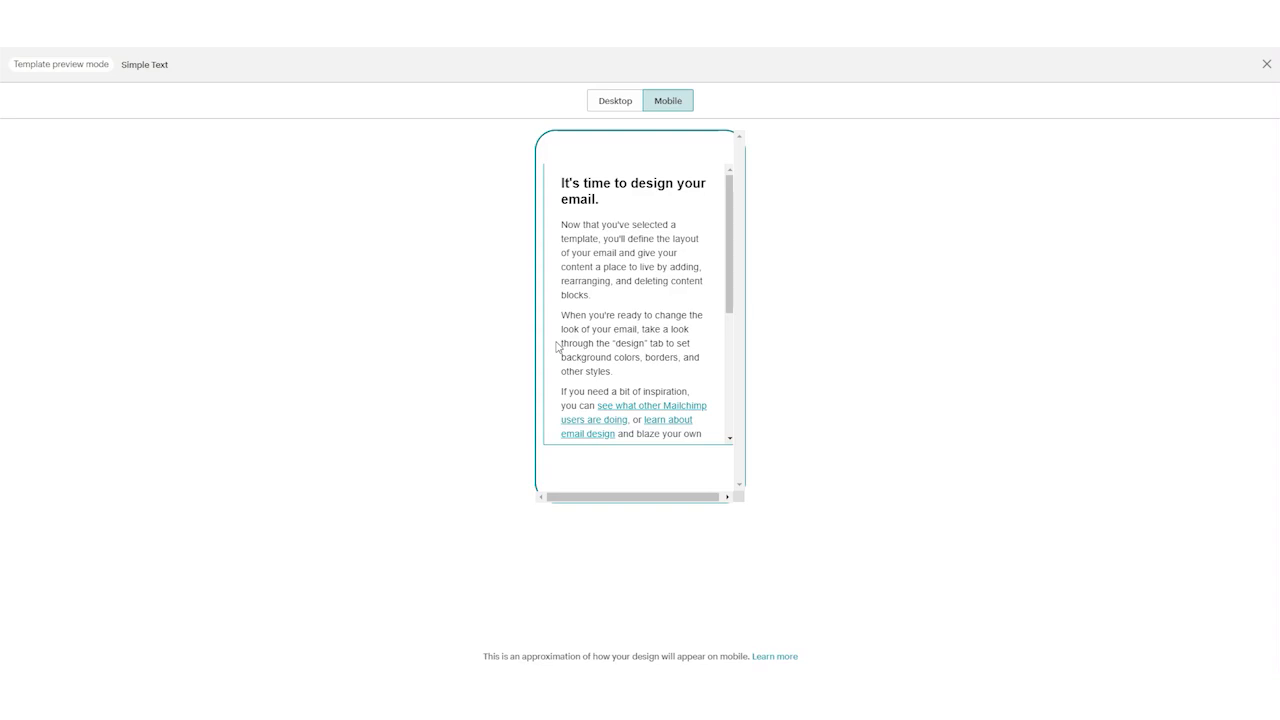
pyautogui.scroll(-5, 600, 330)
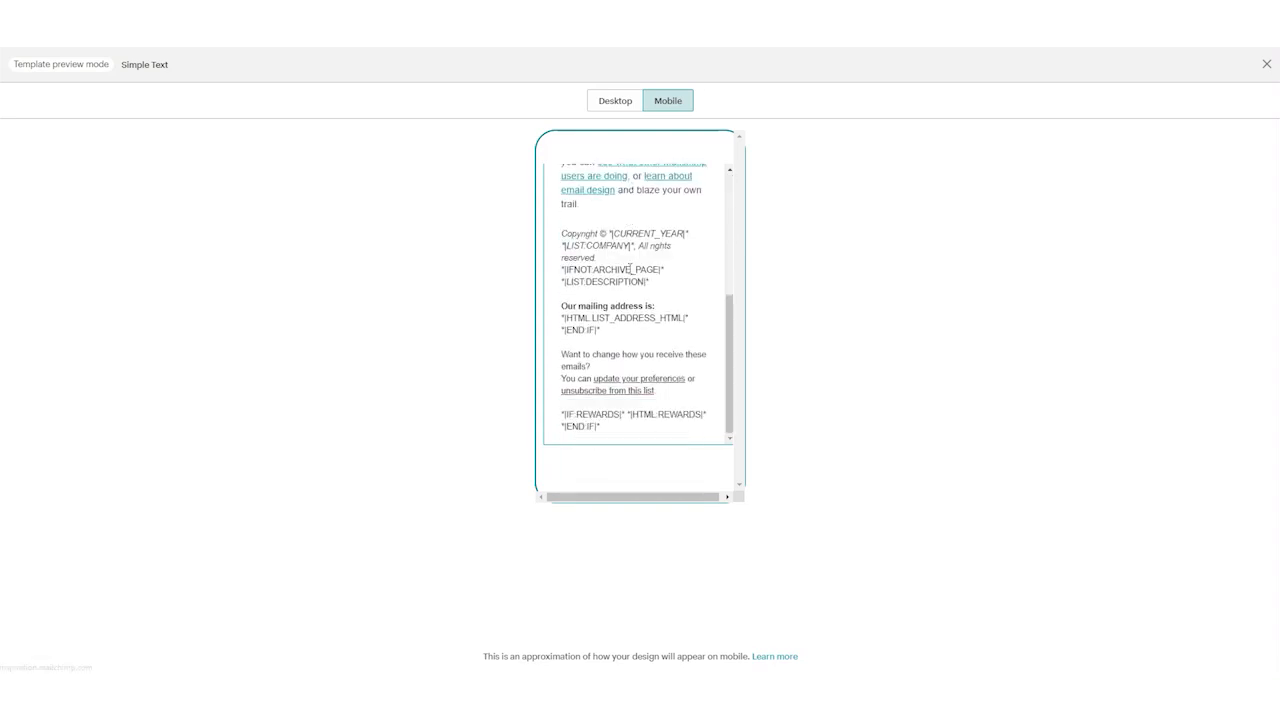
pyautogui.scroll(5, 620, 305)
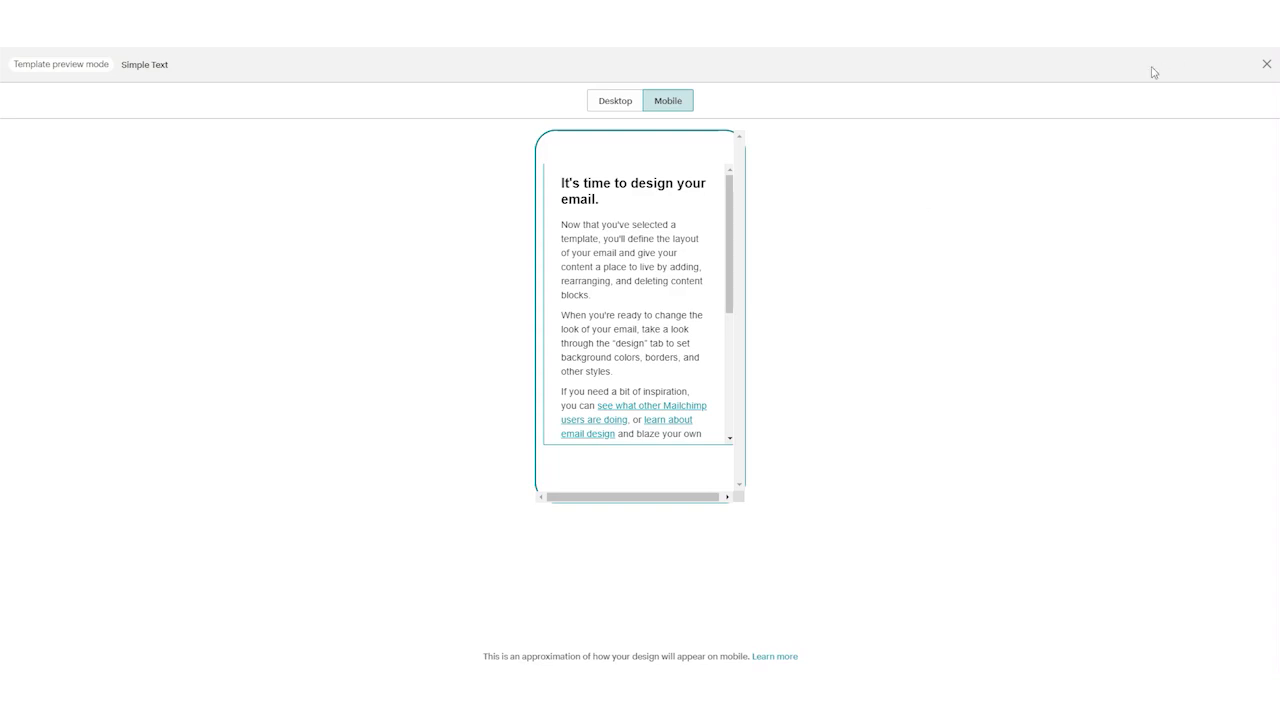
pyautogui.scroll(-5, 685, 268)
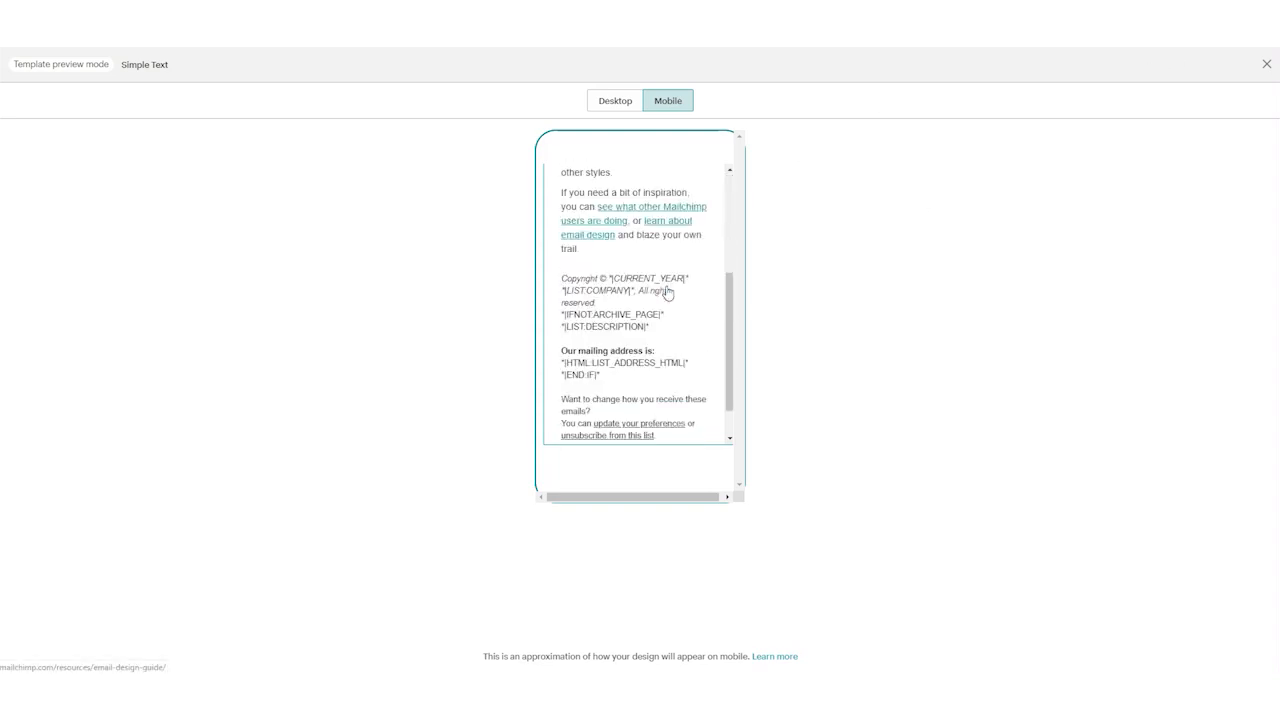
pyautogui.scroll(5, 640, 348)
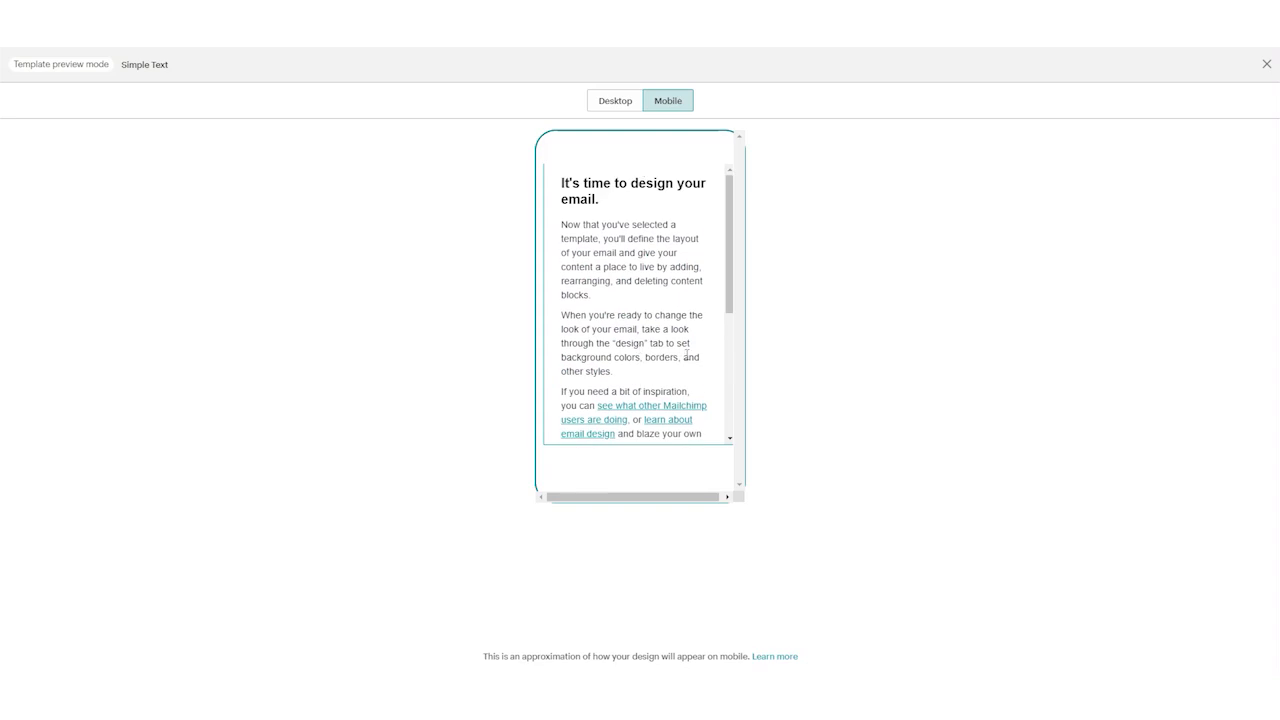
# Step: Close the Simple Text preview and look over the featured and Basic layouts again
pyautogui.click(1266, 64)
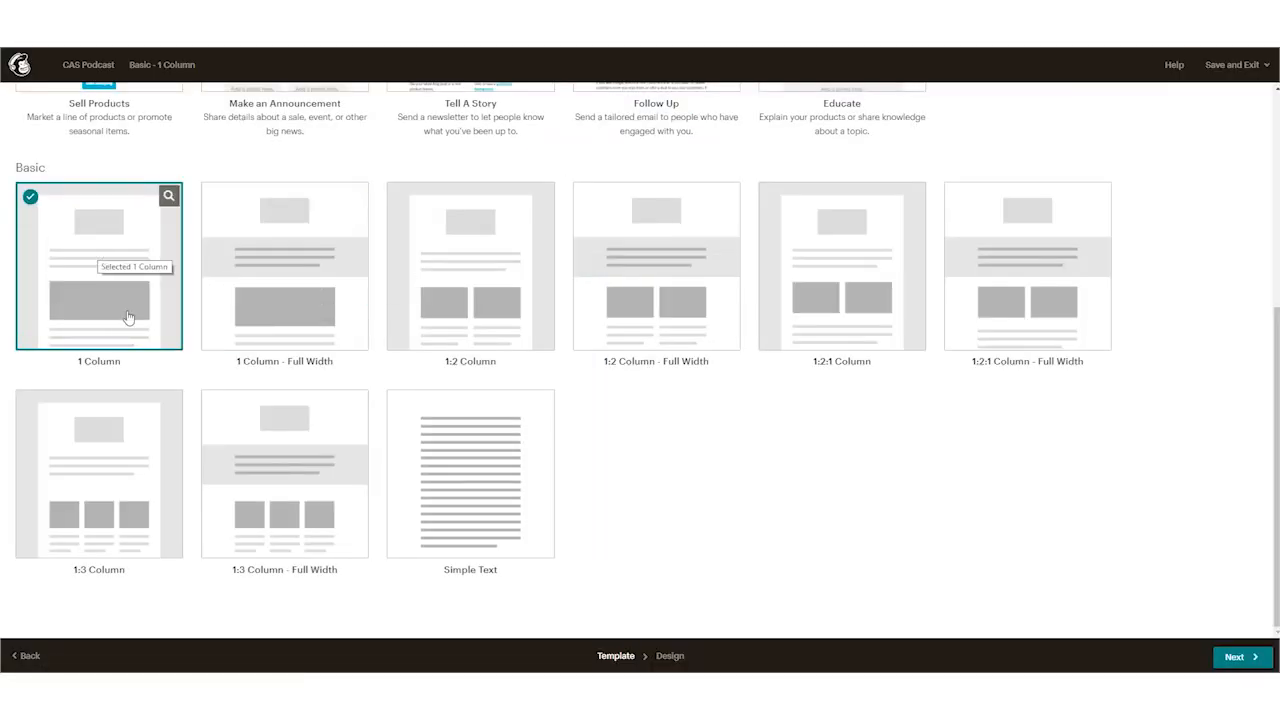
pyautogui.scroll(3, 398, 316)
pyautogui.scroll(-2, 398, 316)
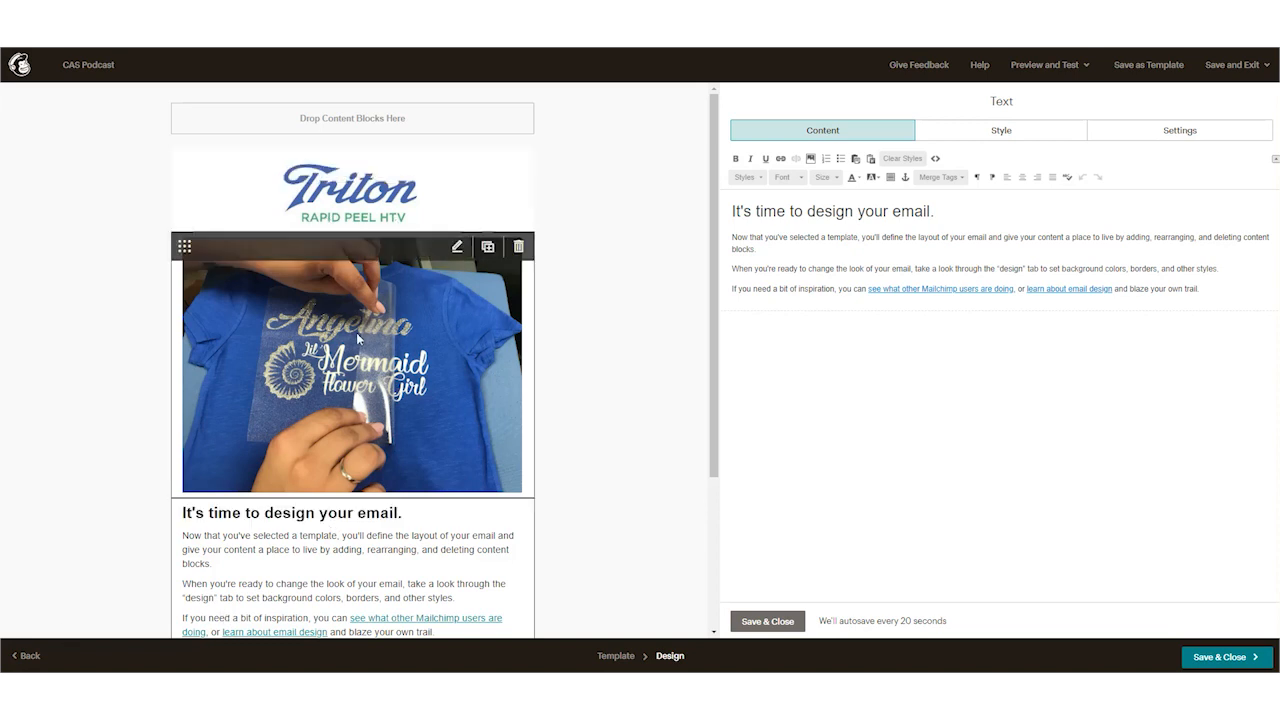
# Step: Save the text block, insert making-shirt-triton.JPG in a new image block below the Triton logo, and delete that duplicate block
pyautogui.click(776, 627)
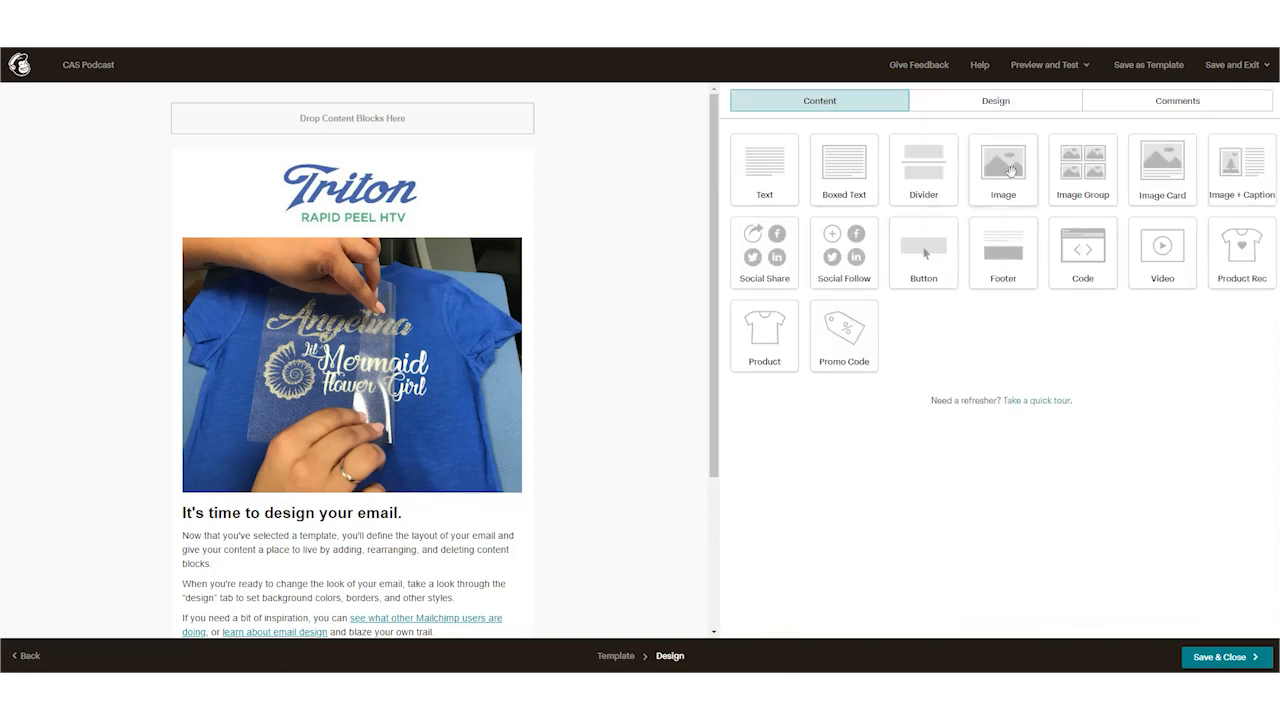
pyautogui.moveTo(1010, 172); pyautogui.dragTo(377, 253)
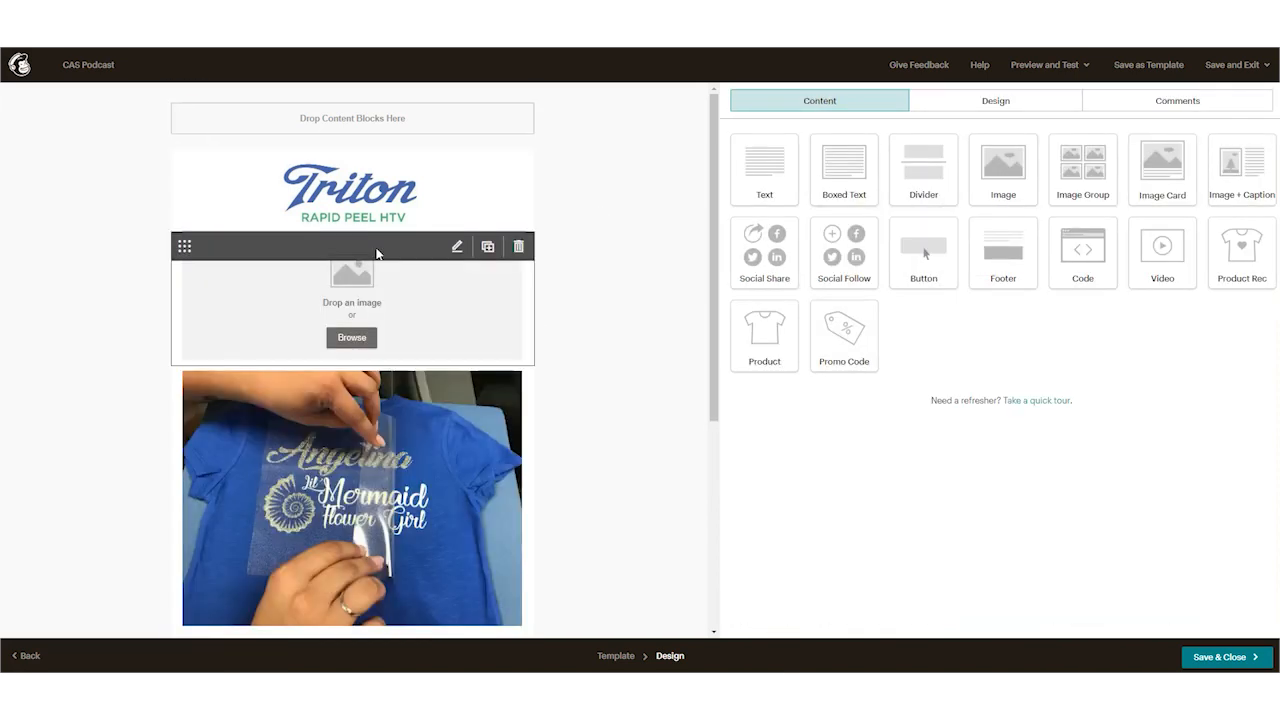
pyautogui.click(349, 338)
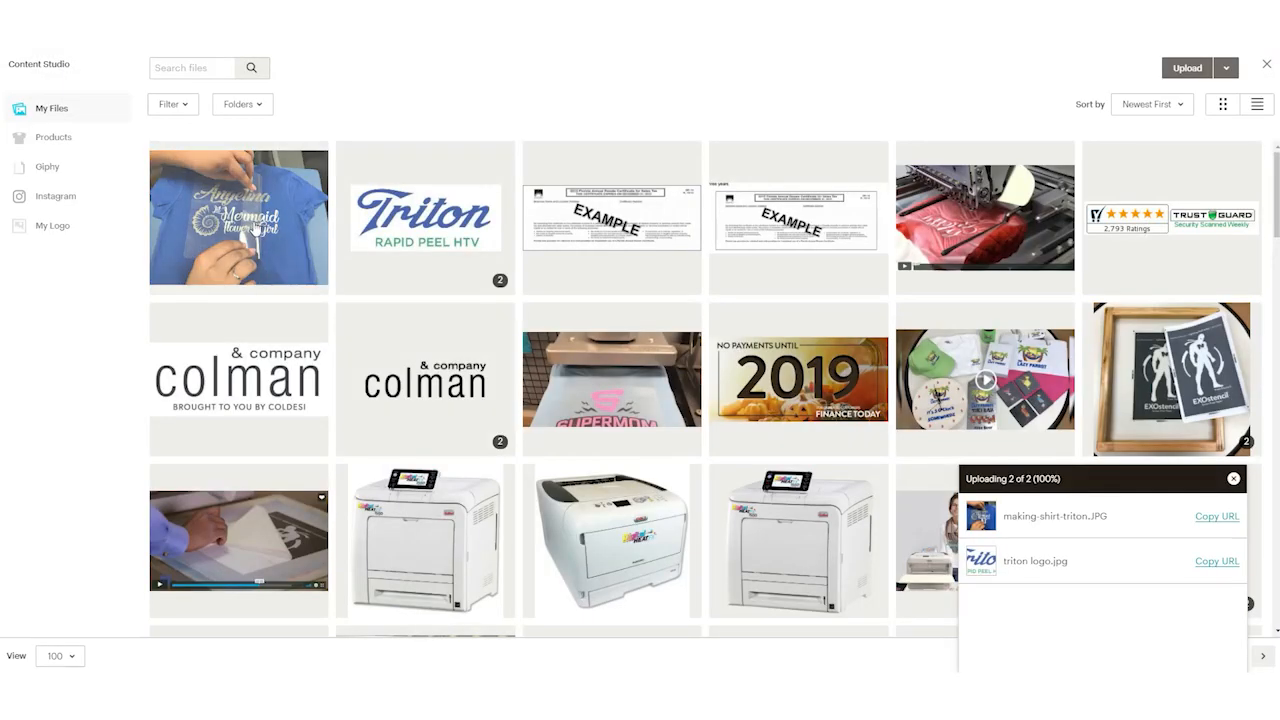
pyautogui.click(257, 230)
pyautogui.click(1216, 68)
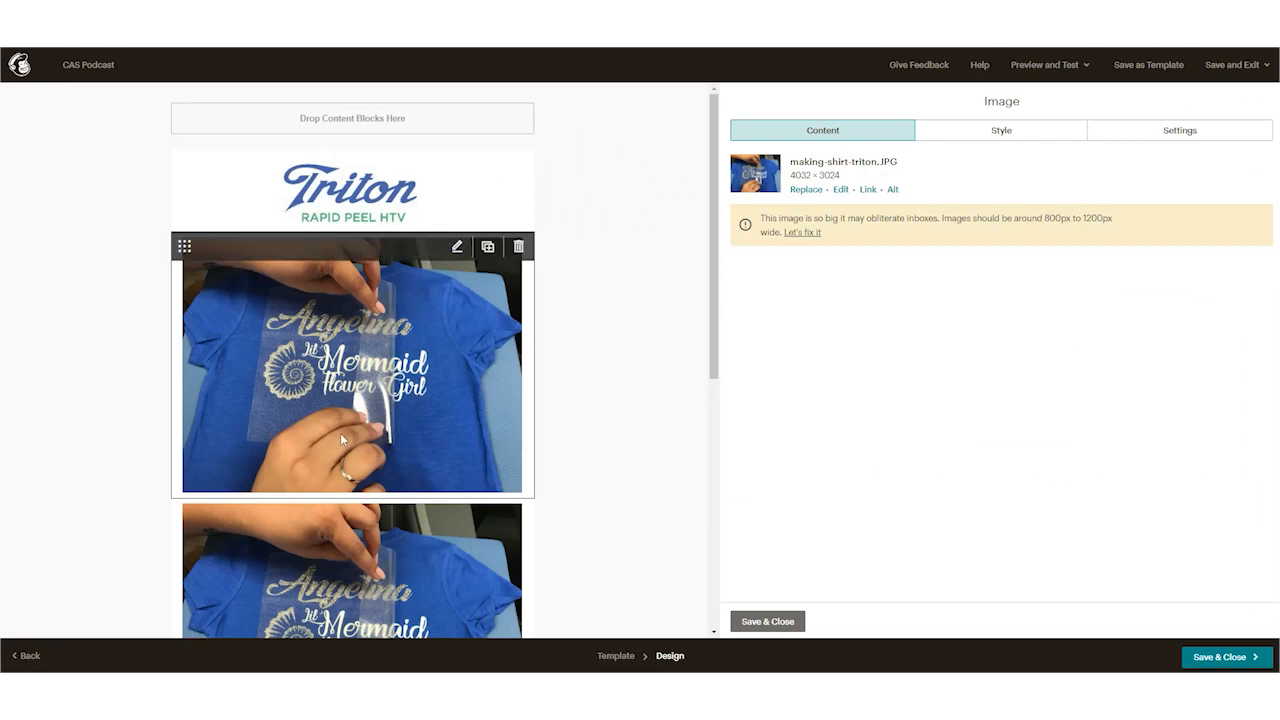
pyautogui.click(518, 246)
pyautogui.click(512, 409)
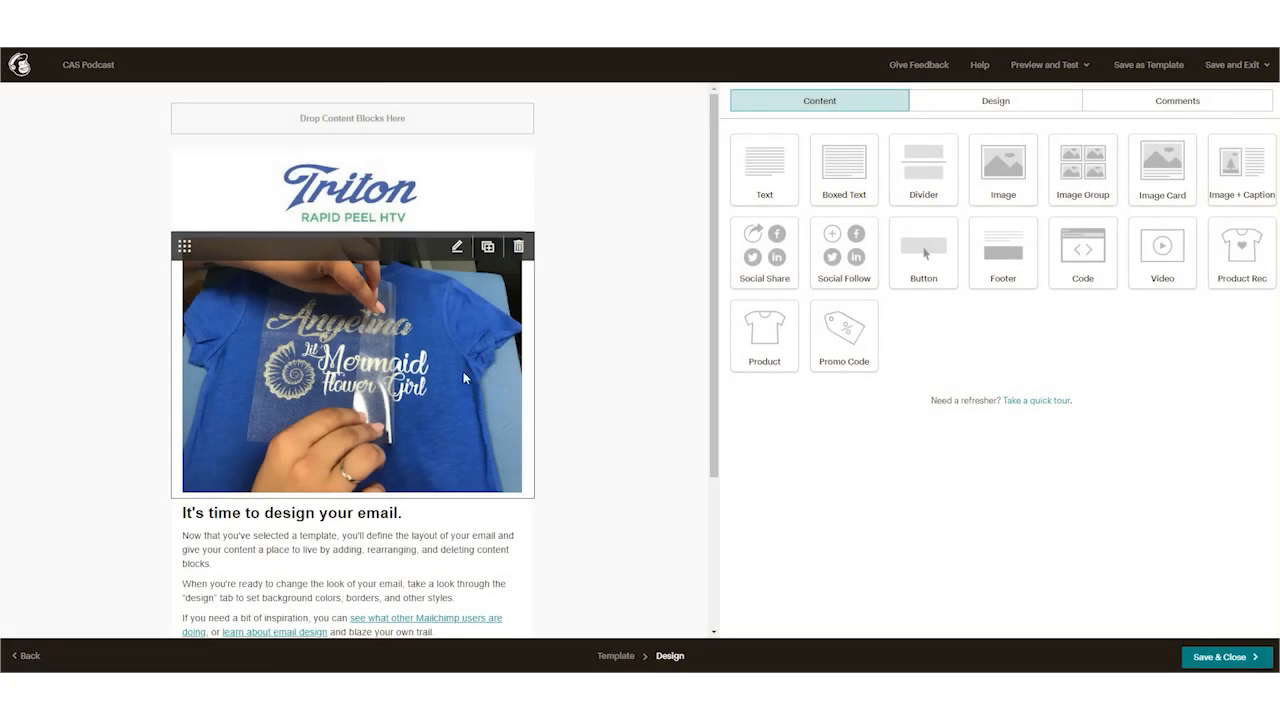
# Step: Resize the oversized shirt photo to 800 px wide with locked dimensions and save it
pyautogui.click(463, 371)
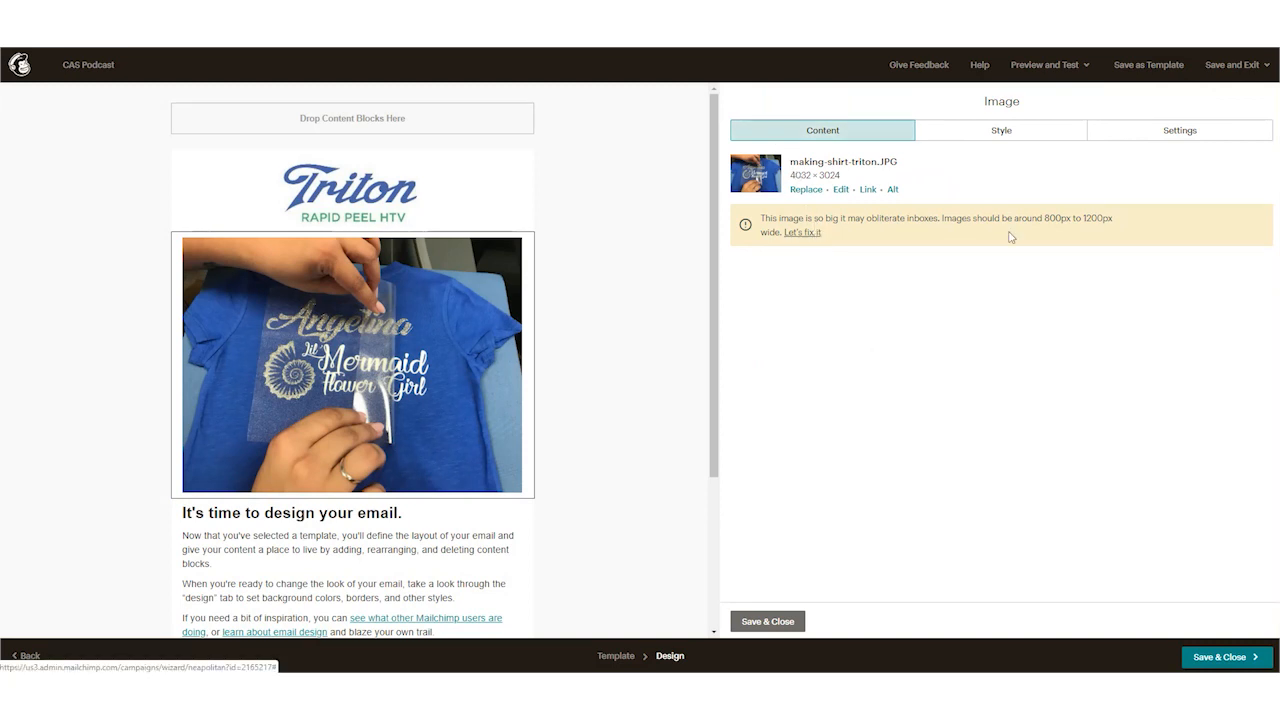
pyautogui.click(810, 236)
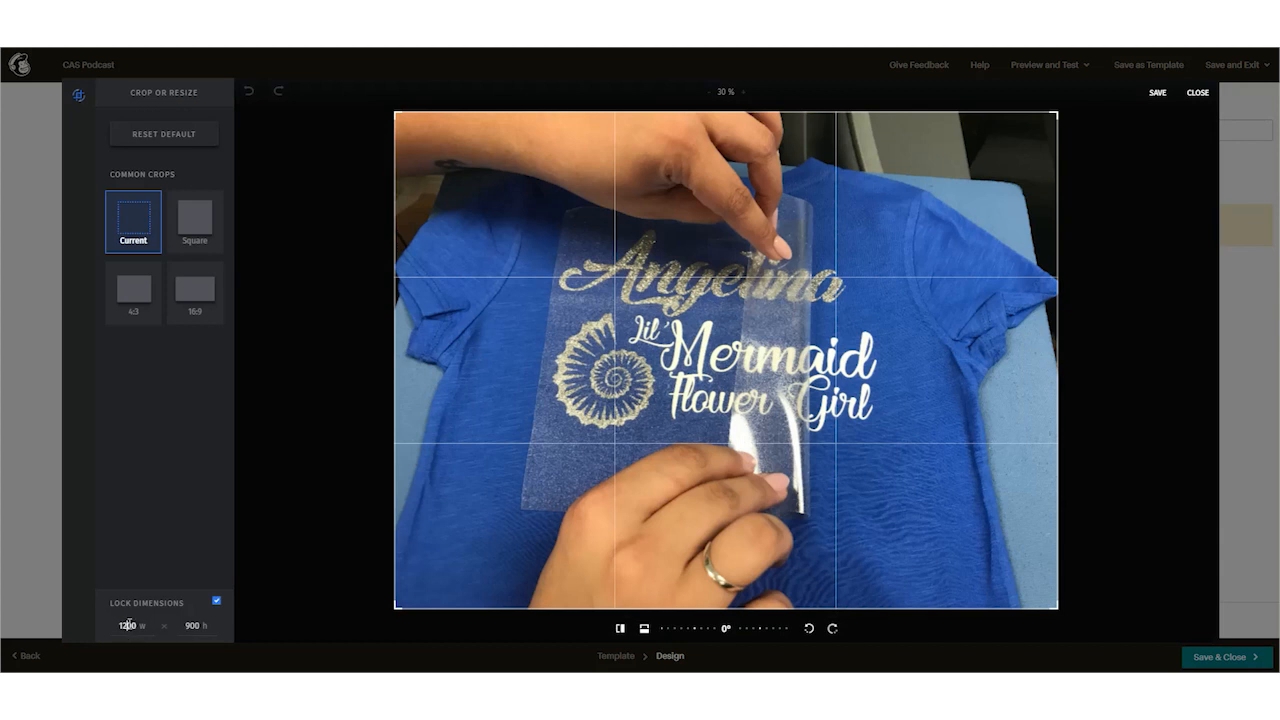
pyautogui.doubleClick(128, 625)
pyautogui.click(1157, 93)
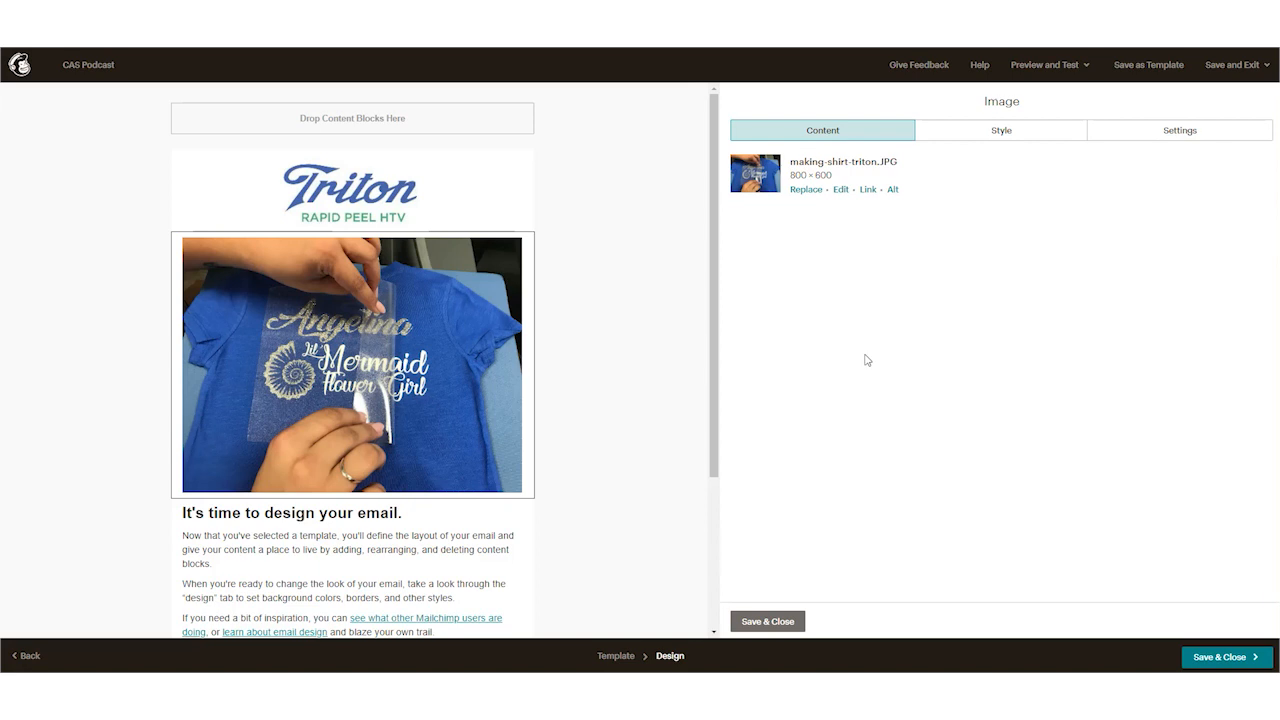
# Step: Replace the text block's heading with "Try out our latest colors in Triton HTV" copied from the Word document
pyautogui.scroll(-2, 337, 402)
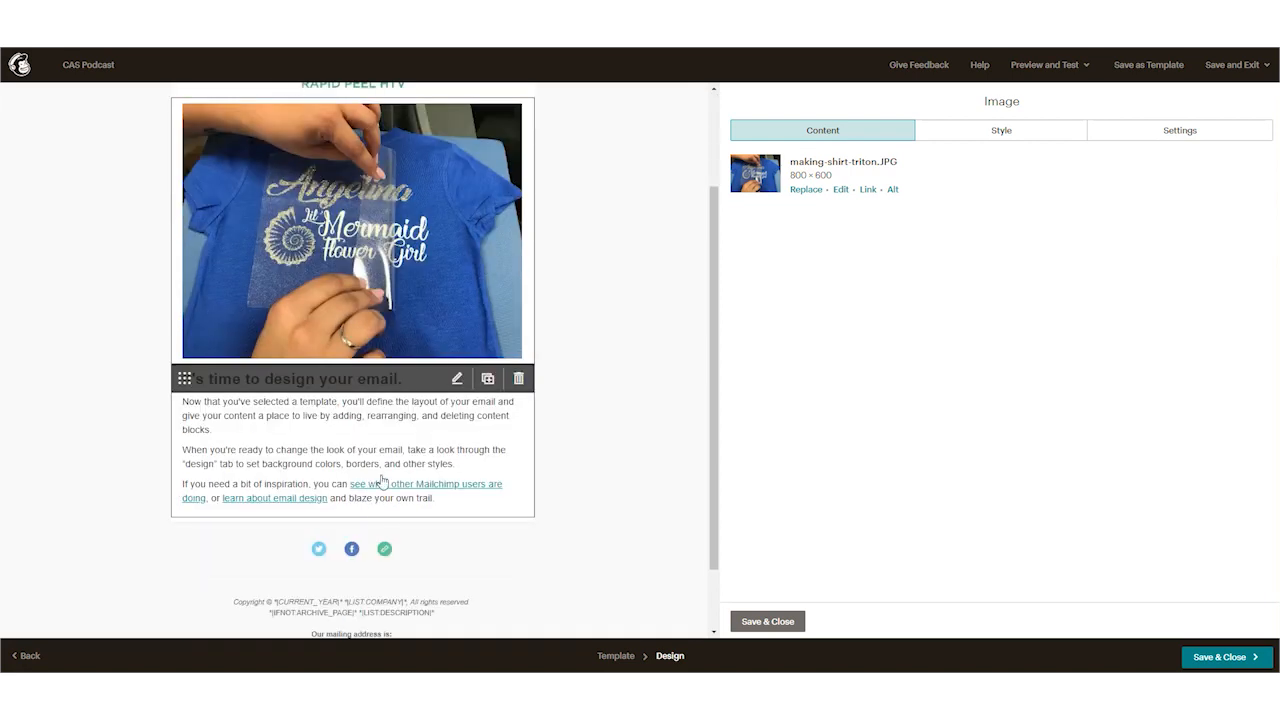
pyautogui.click(385, 443)
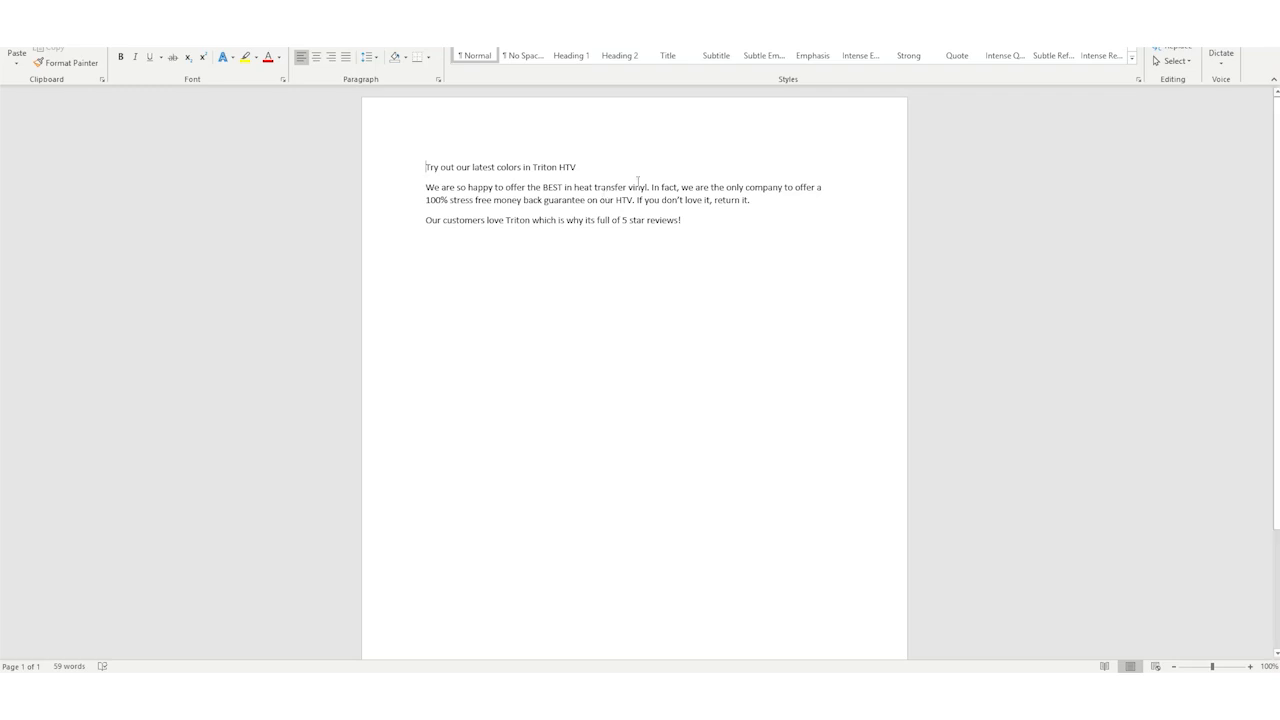
pyautogui.moveTo(697, 222); pyautogui.dragTo(470, 173)
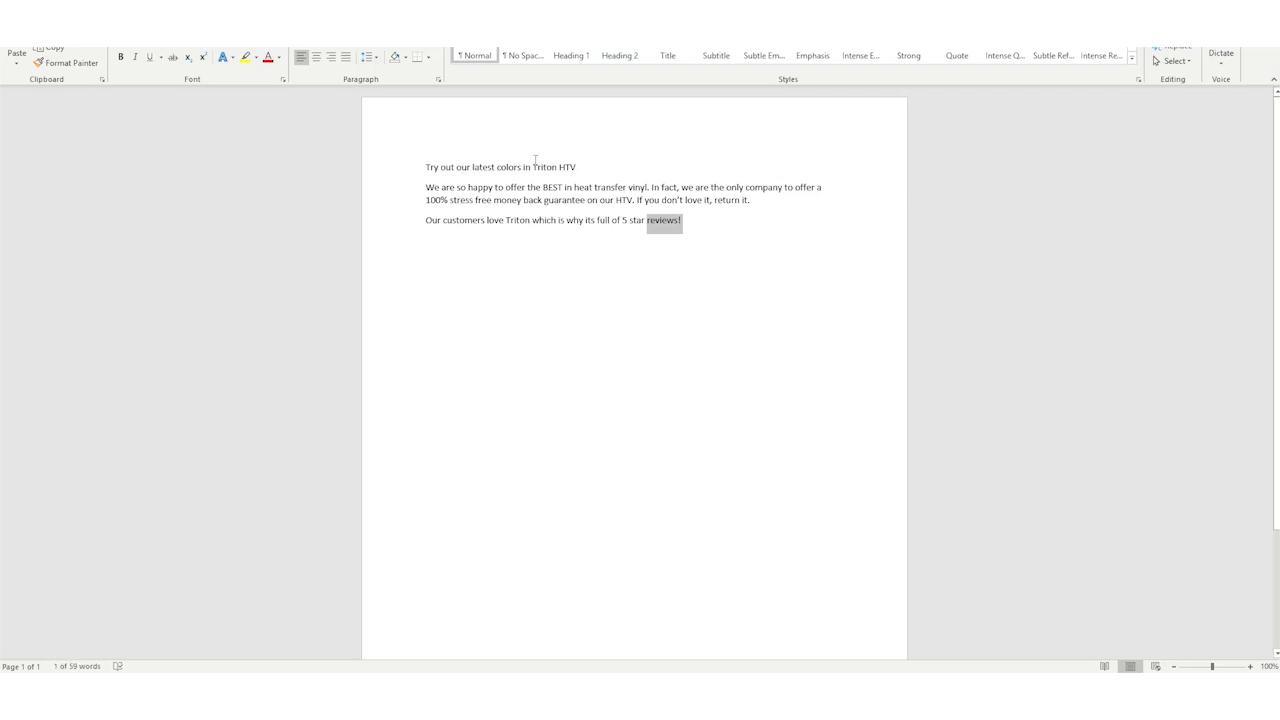
pyautogui.moveTo(576, 167); pyautogui.dragTo(430, 167)
pyautogui.hotkey('ctrl', 'c')
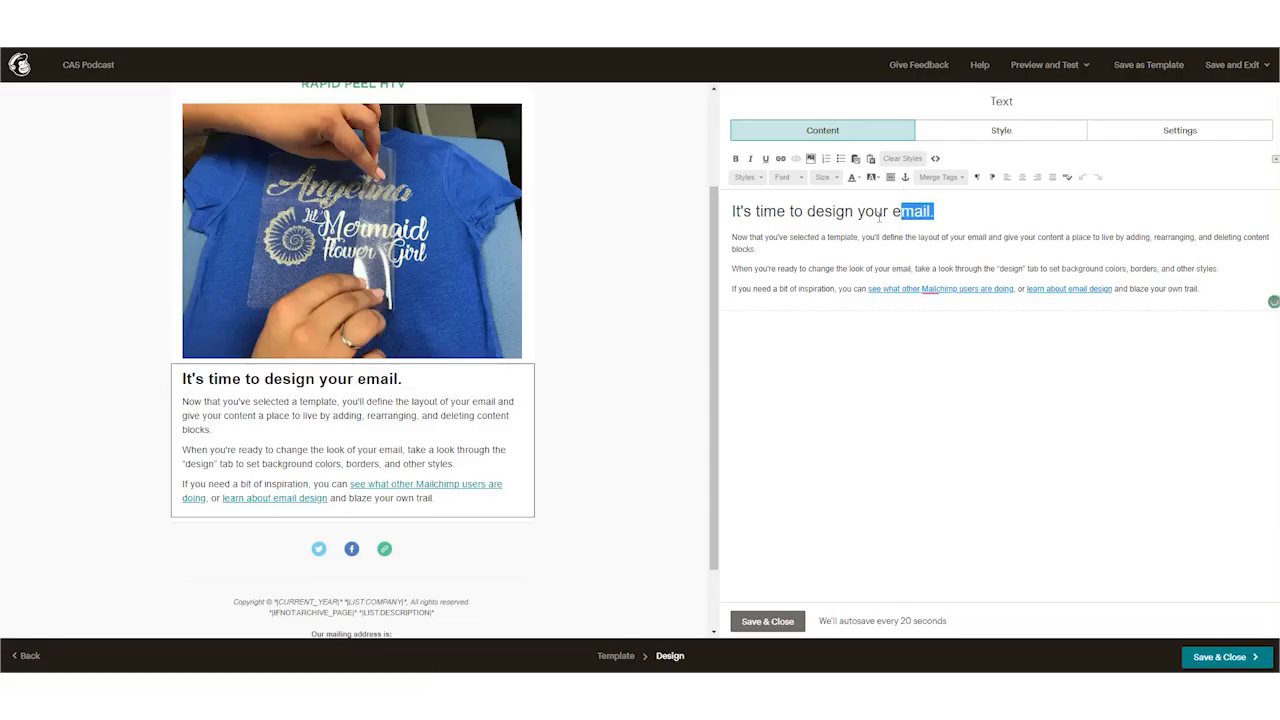
pyautogui.tripleClick(913, 211)
pyautogui.hotkey('ctrl', 'v')
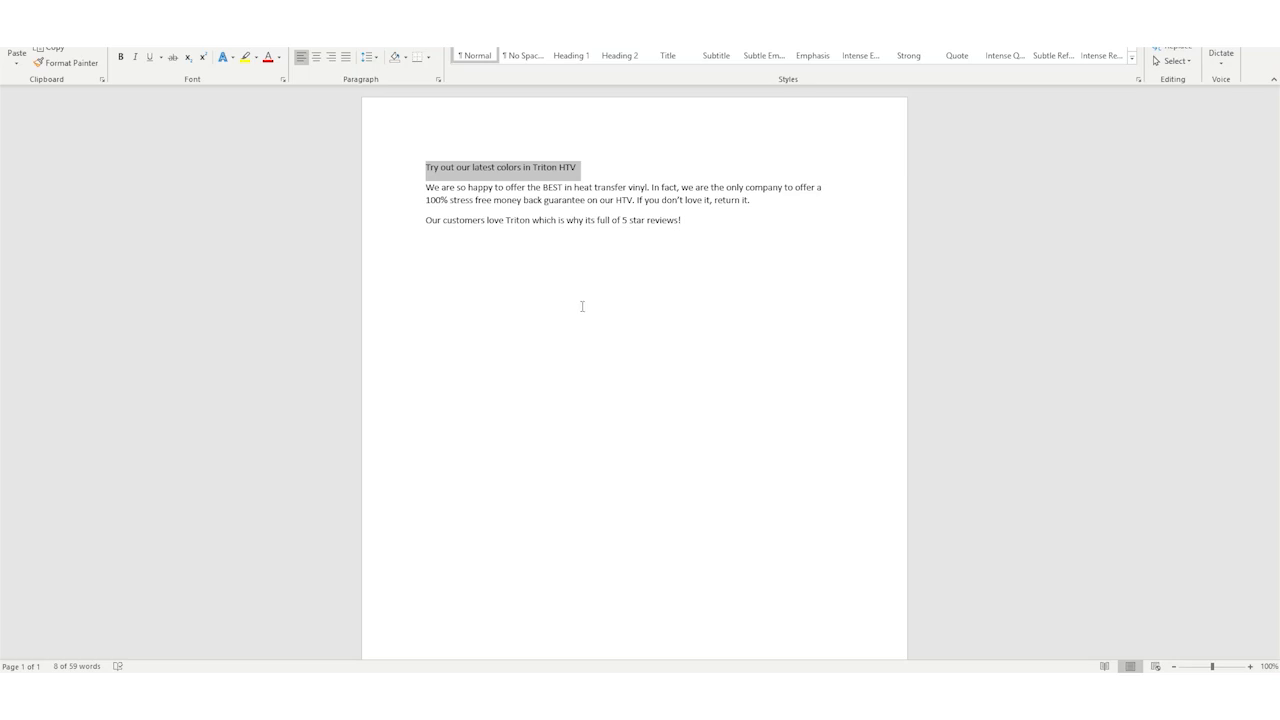
# Step: Replace the placeholder body with the Word document's two remaining paragraphs, separate them with a blank line, and save the text block
pyautogui.moveTo(688, 222); pyautogui.dragTo(428, 188)
pyautogui.hotkey('ctrl', 'c')
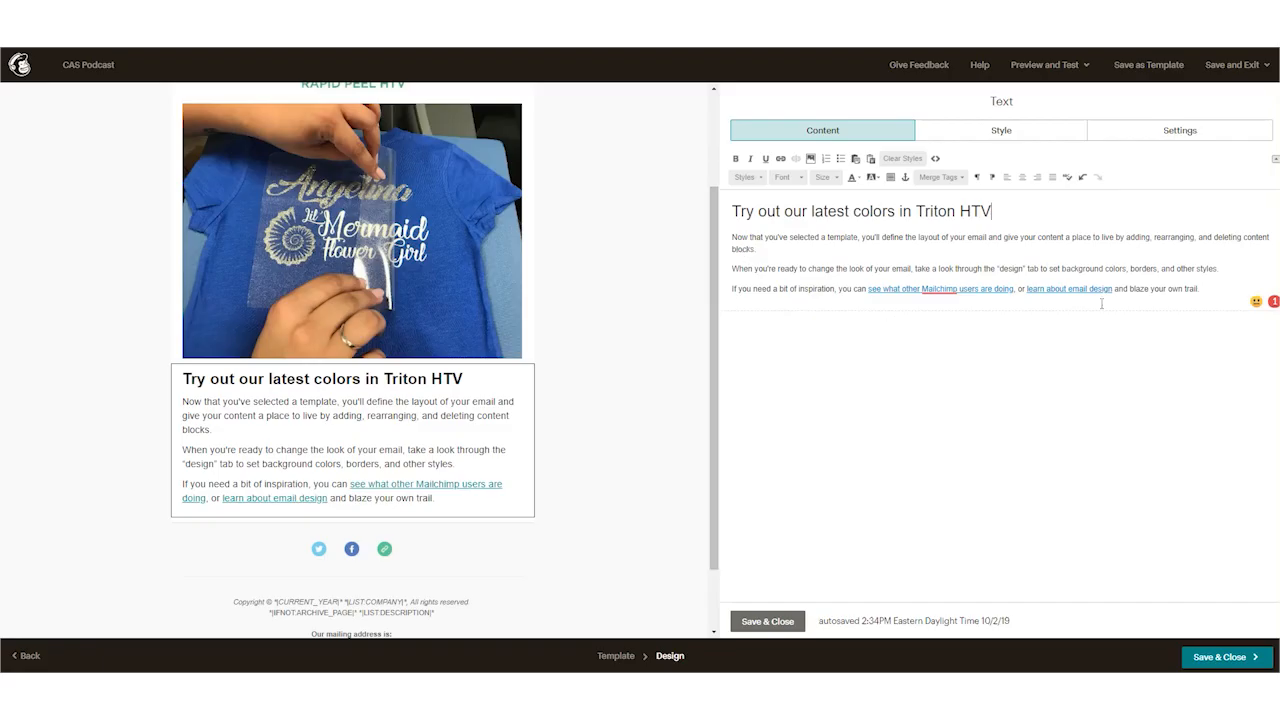
pyautogui.moveTo(1210, 288); pyautogui.dragTo(730, 237)
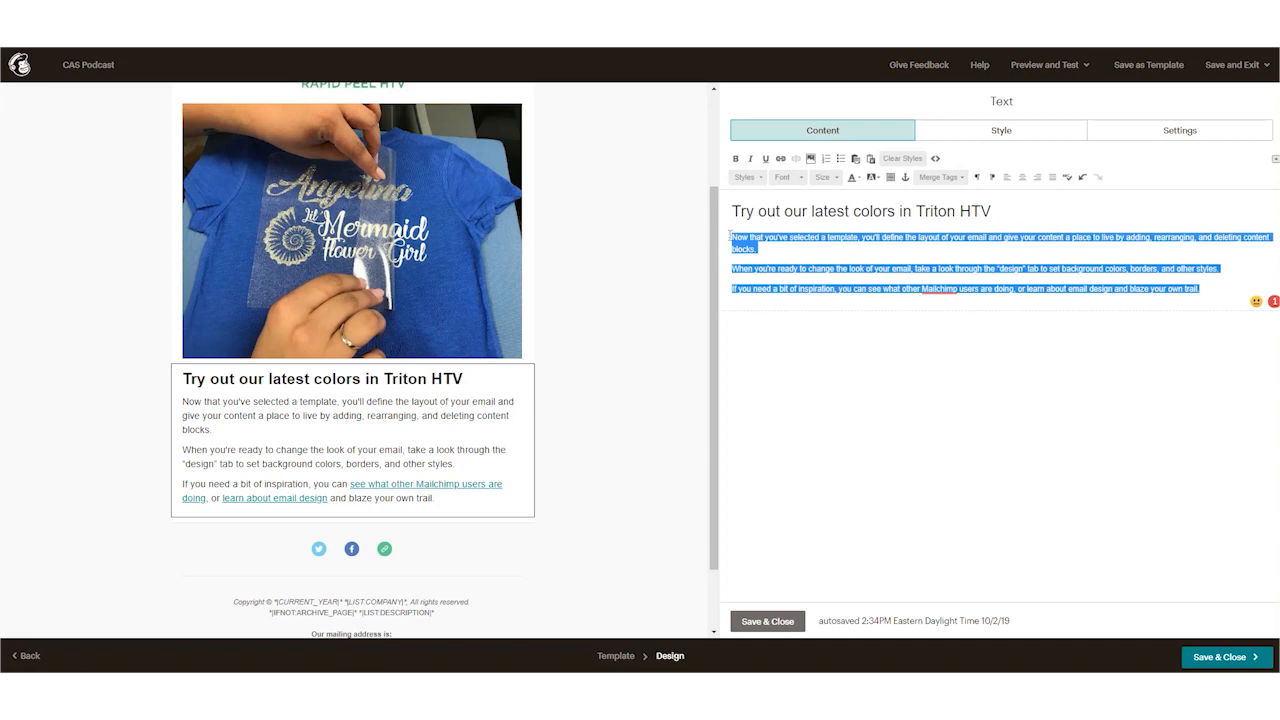
pyautogui.hotkey('ctrl', 'v')
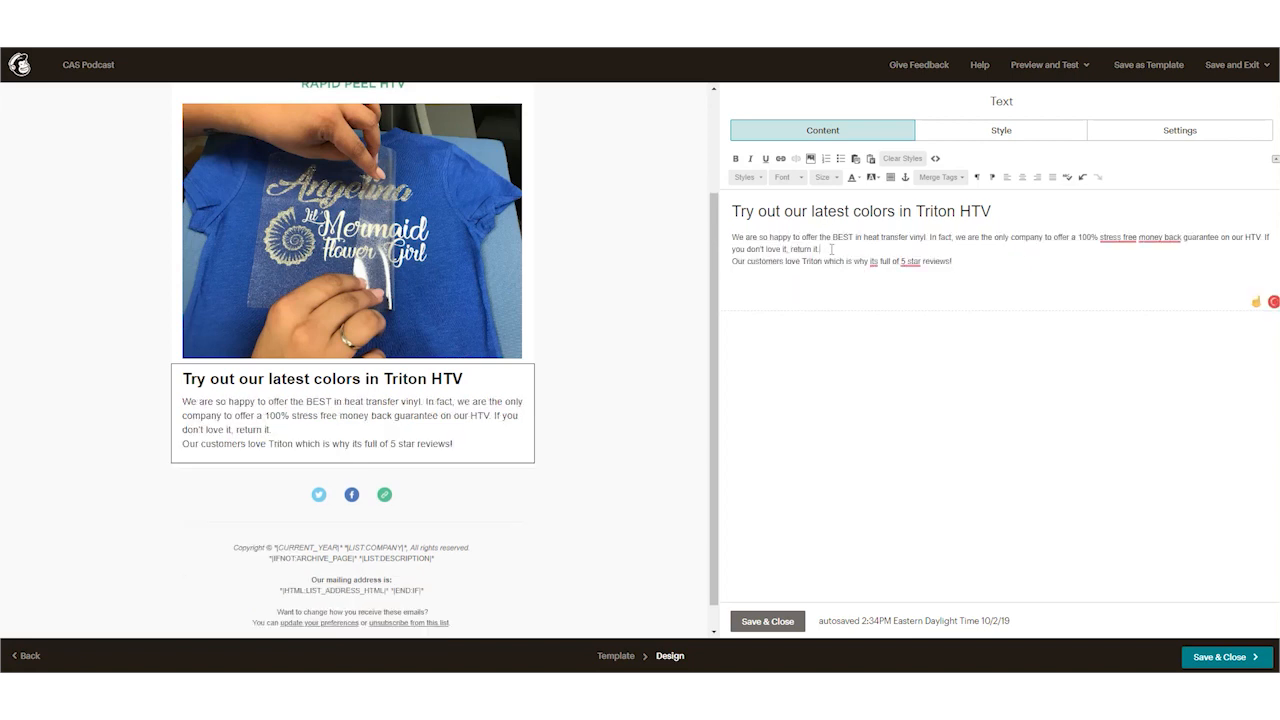
pyautogui.press('Return')
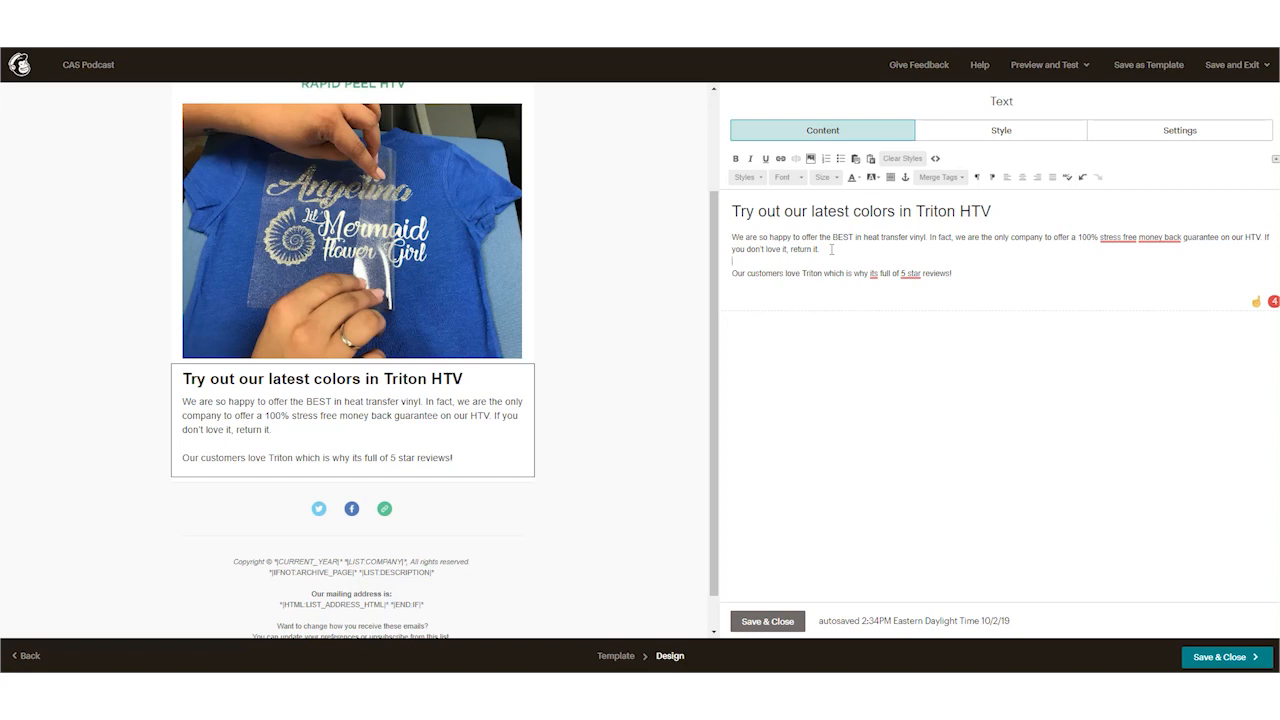
pyautogui.click(772, 622)
# Step: Add an image block below the text, insert the ratings and Trust Guard image trust and review.jpg, and save the block
pyautogui.moveTo(1003, 165); pyautogui.dragTo(454, 480)
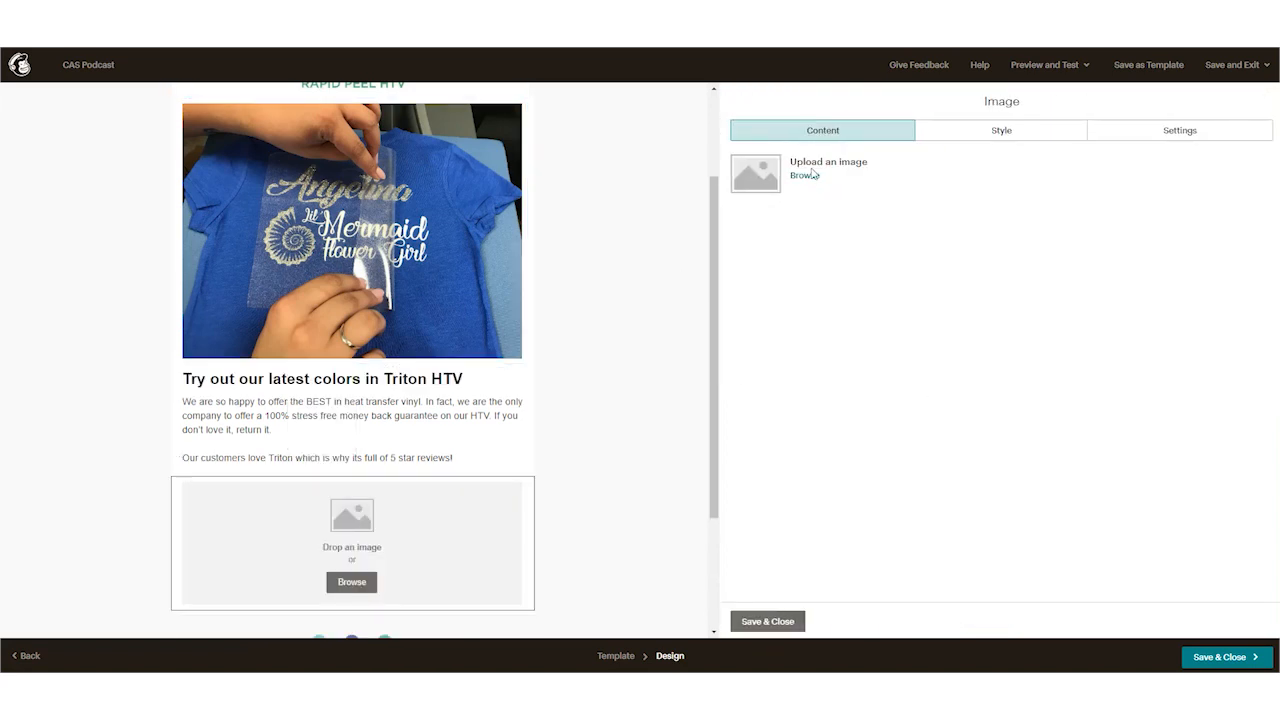
pyautogui.click(808, 178)
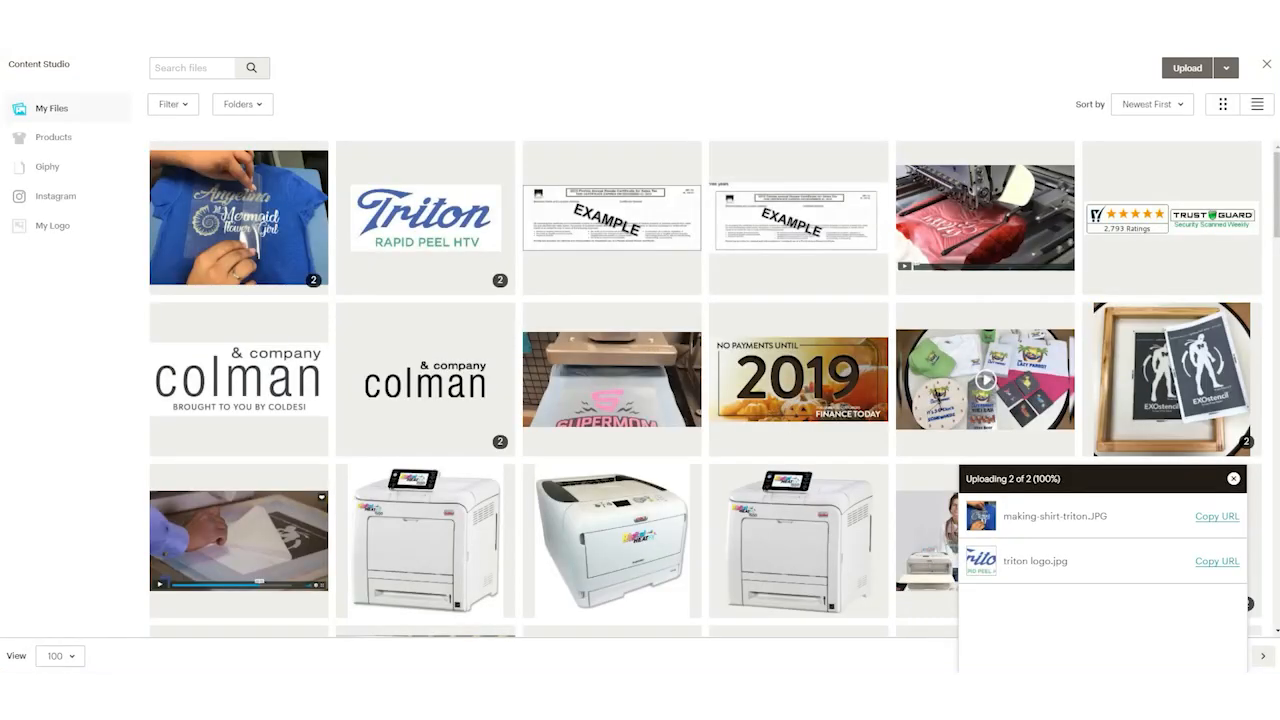
pyautogui.click(1152, 222)
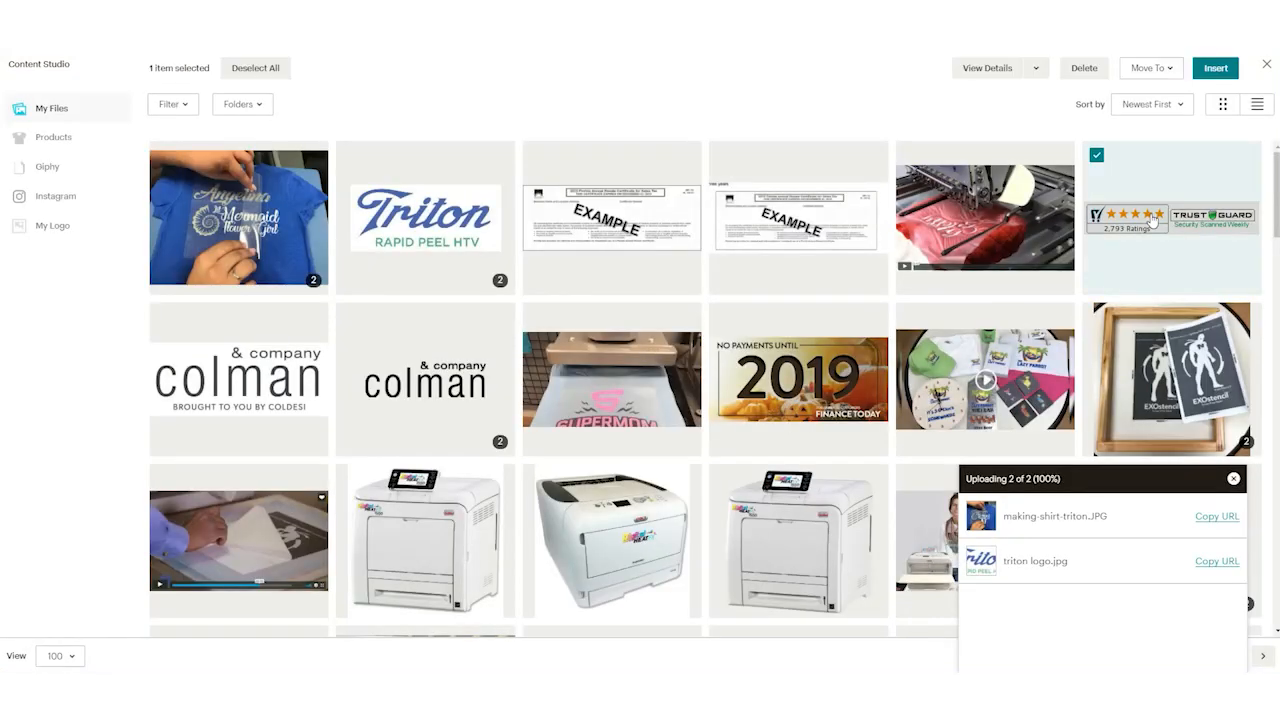
pyautogui.click(1214, 68)
pyautogui.moveTo(316, 522)
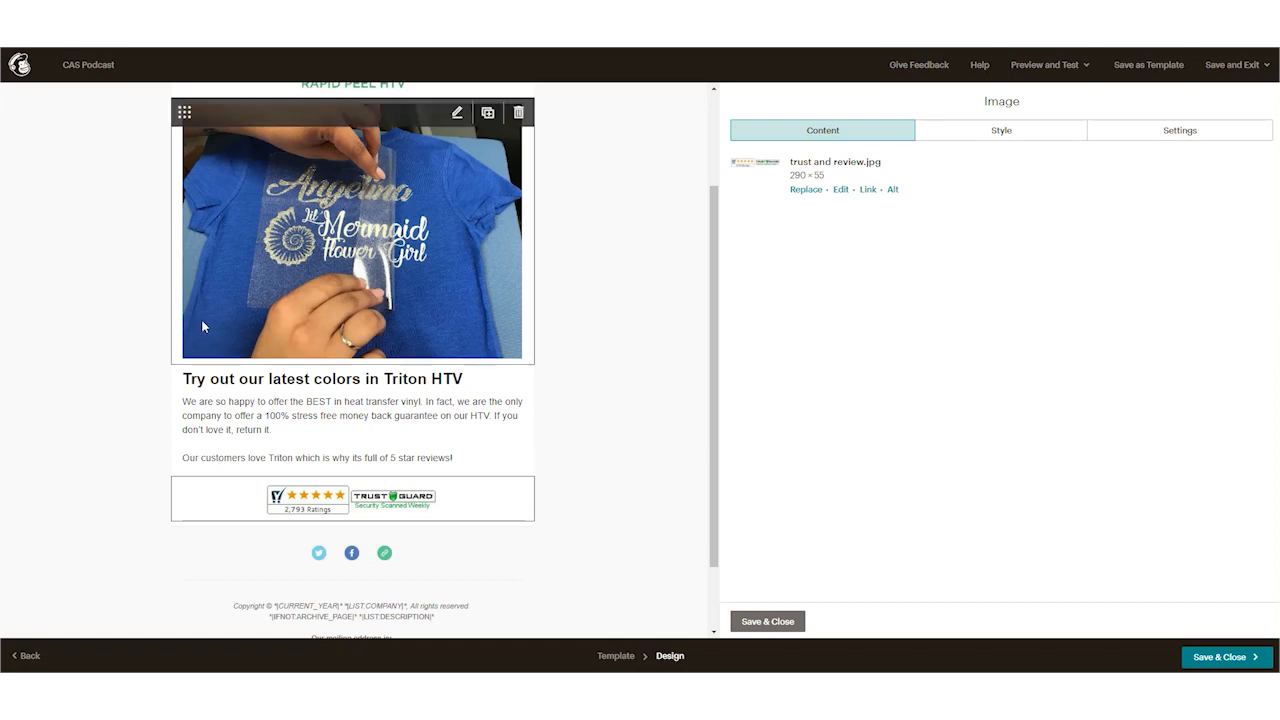
pyautogui.moveTo(358, 421)
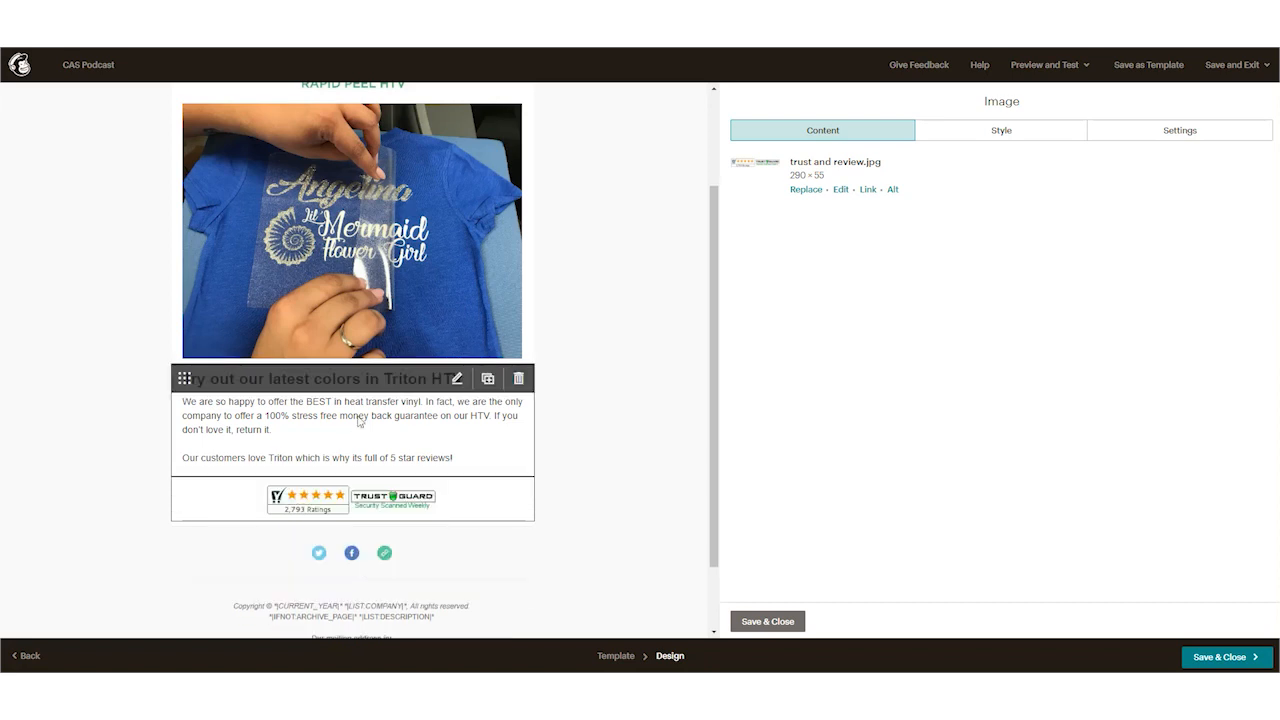
pyautogui.click(767, 621)
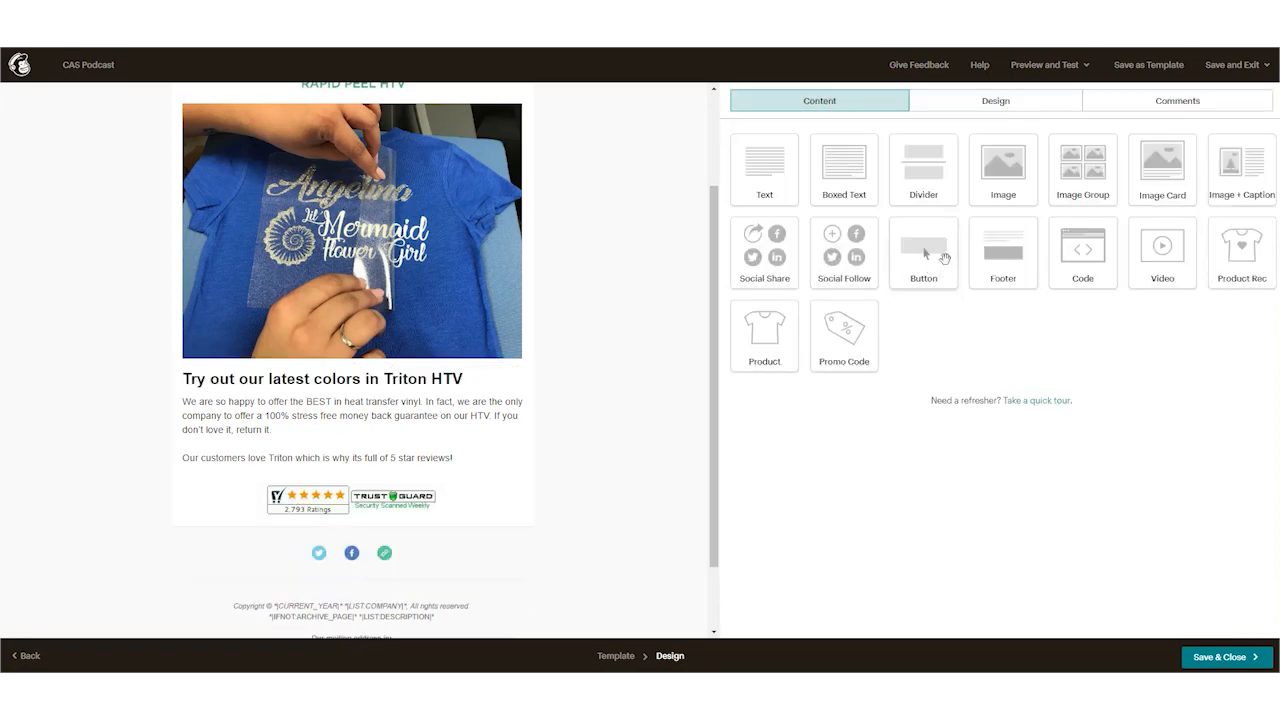
# Step: Add a button block between the text and the ratings image, and label it "Shop Now"
pyautogui.moveTo(930, 254); pyautogui.dragTo(398, 530)
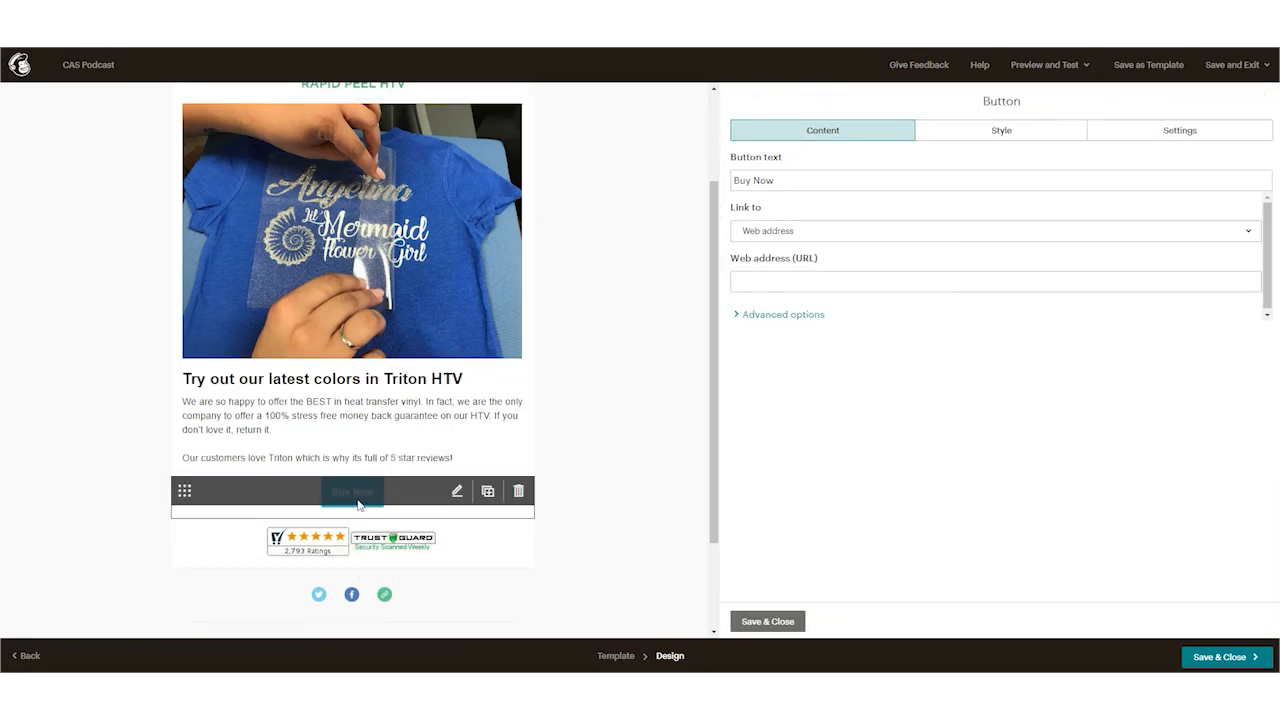
pyautogui.moveTo(788, 177); pyautogui.dragTo(580, 171)
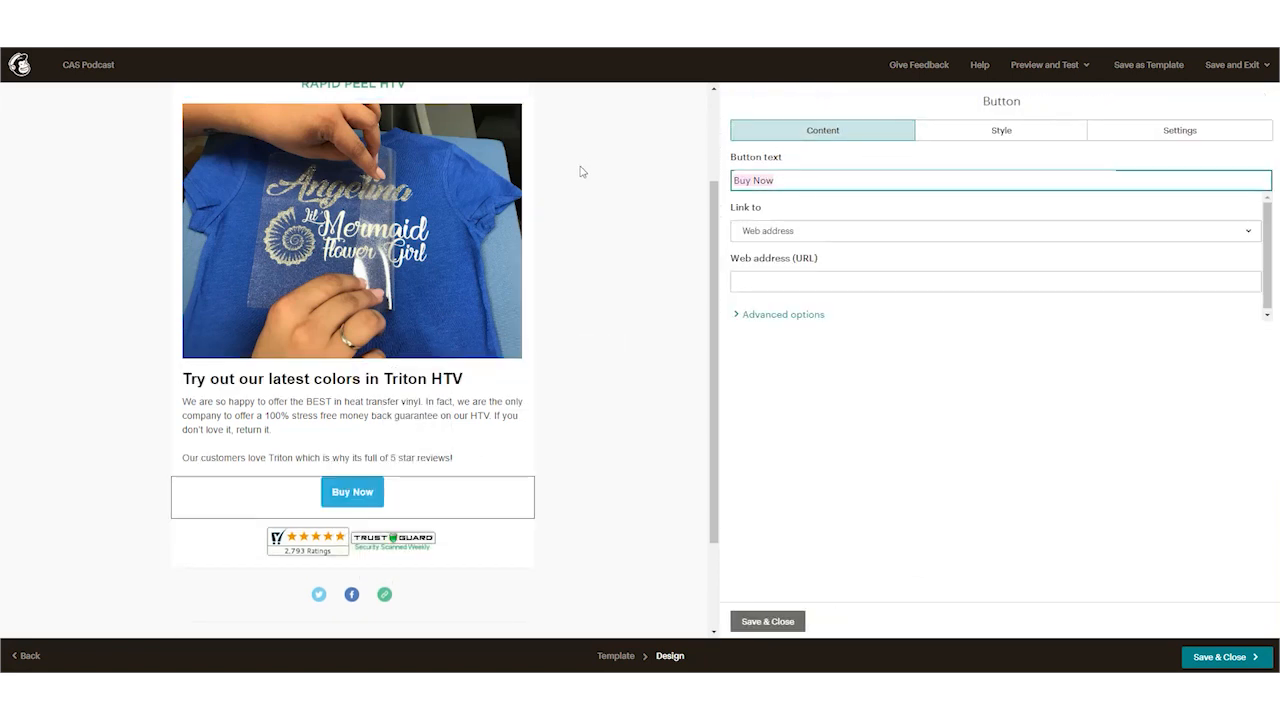
pyautogui.write('Sh')
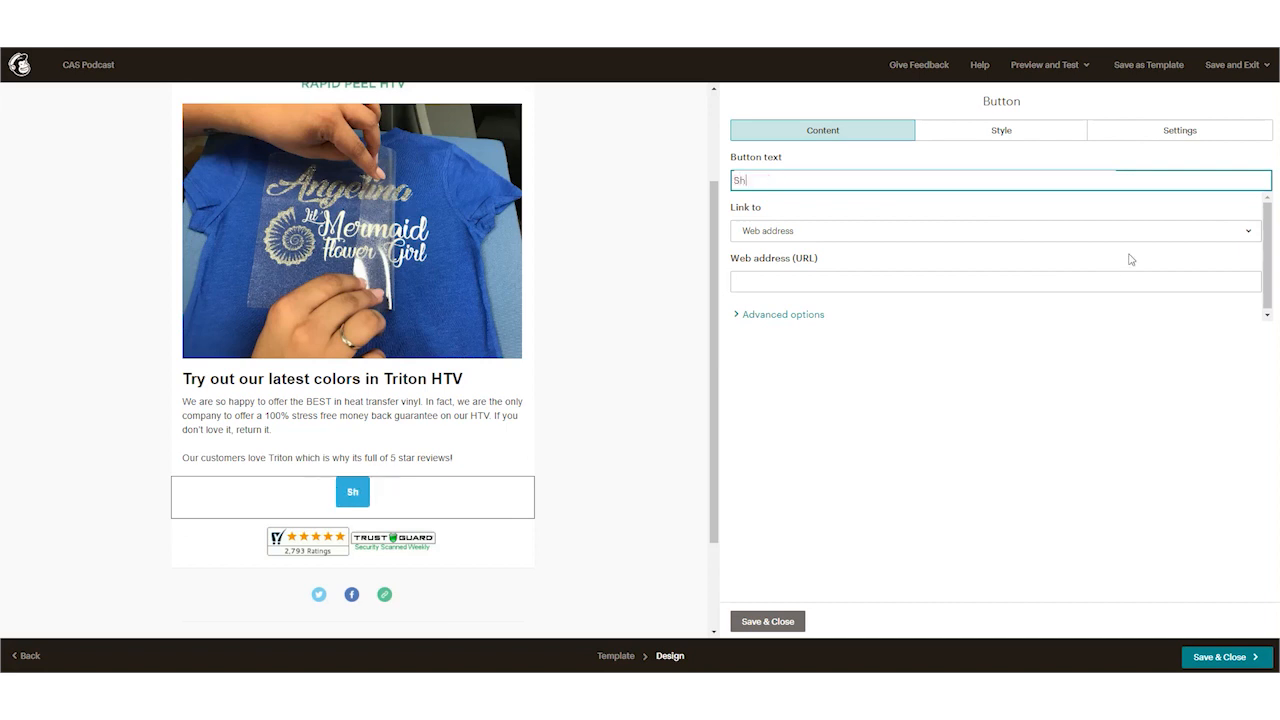
pyautogui.write('op Now')
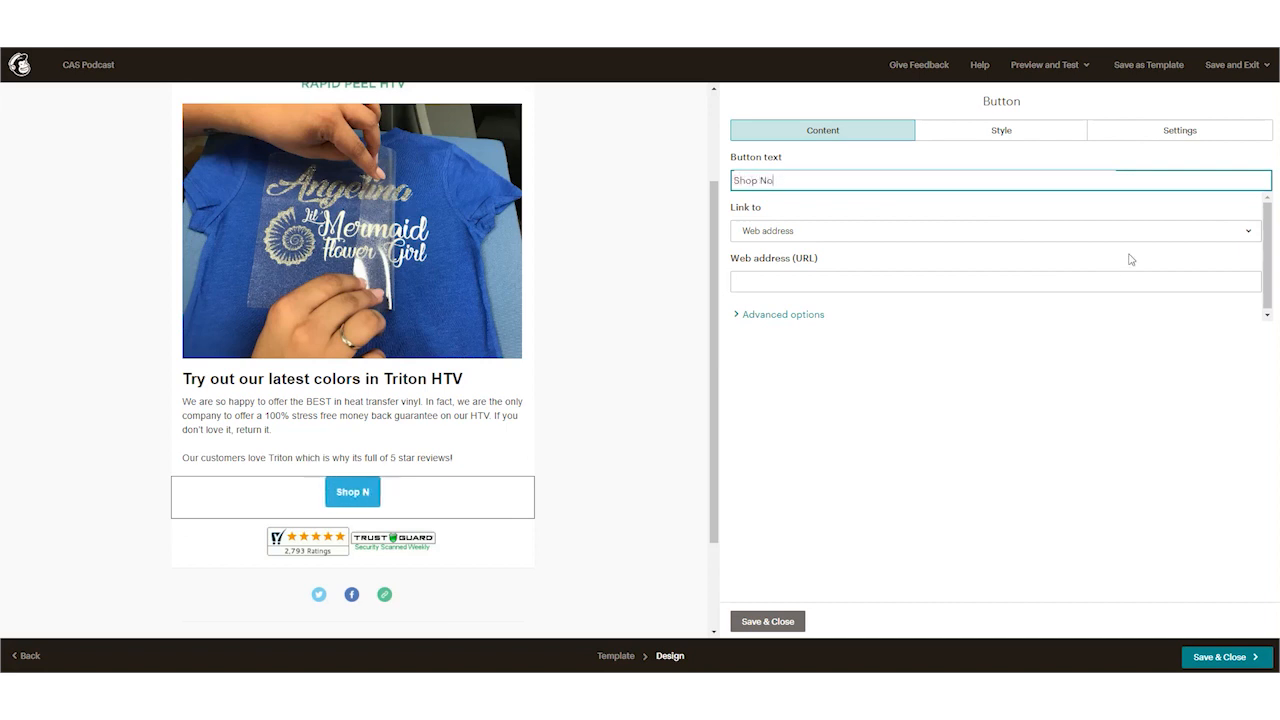
pyautogui.click(795, 276)
pyautogui.write('www.colmana')
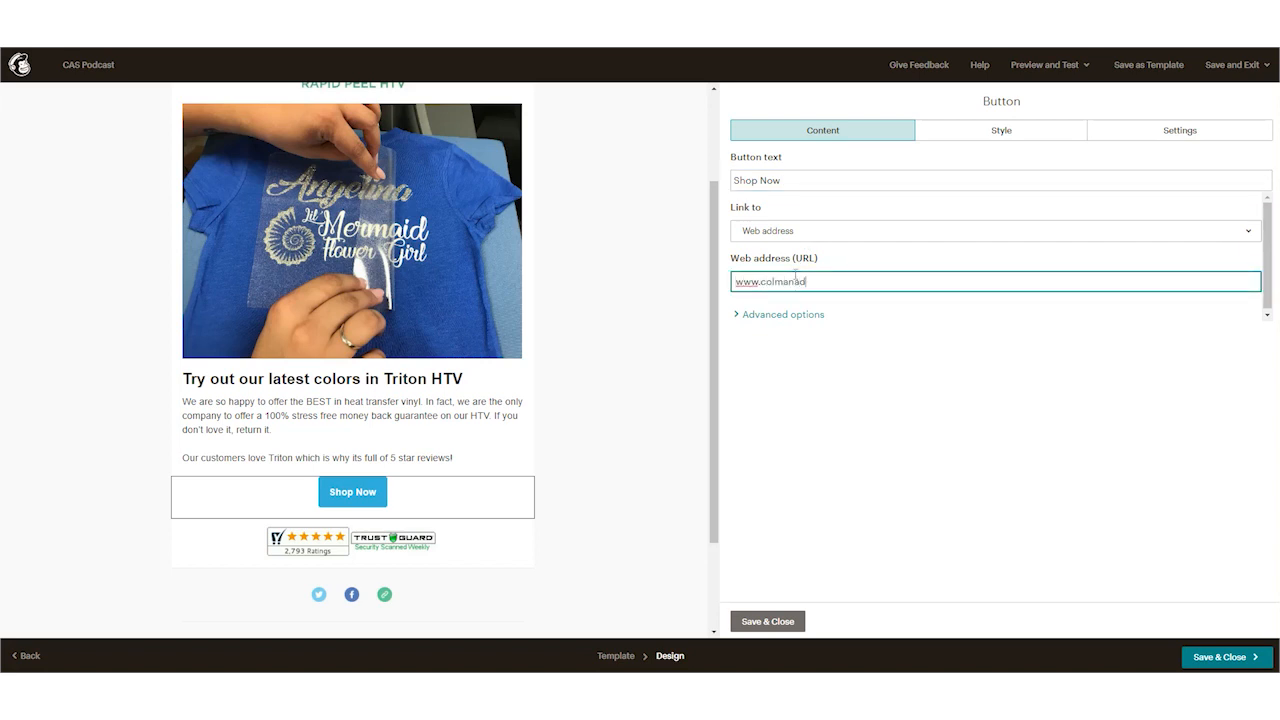
pyautogui.write('ndcompany..co')
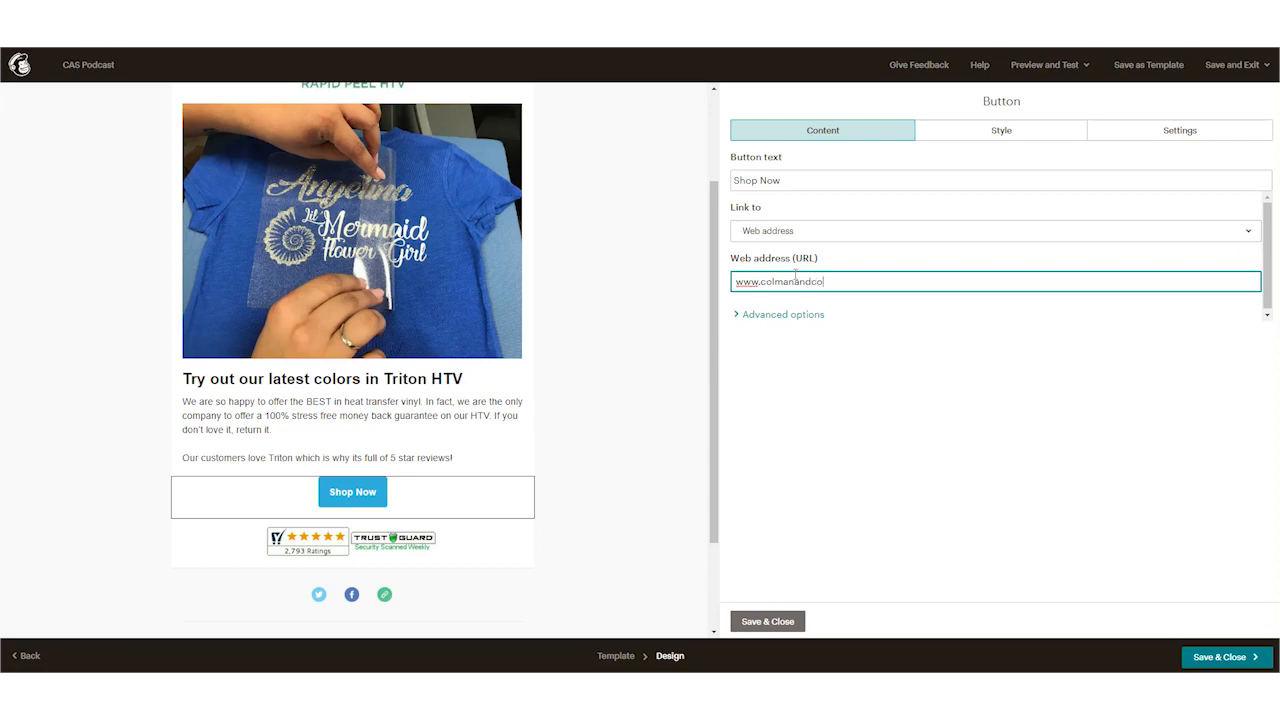
pyautogui.press('BackSpace')
pyautogui.press('BackSpace')
pyautogui.press('BackSpace')
pyautogui.write('com/triton')
pyautogui.click(768, 621)
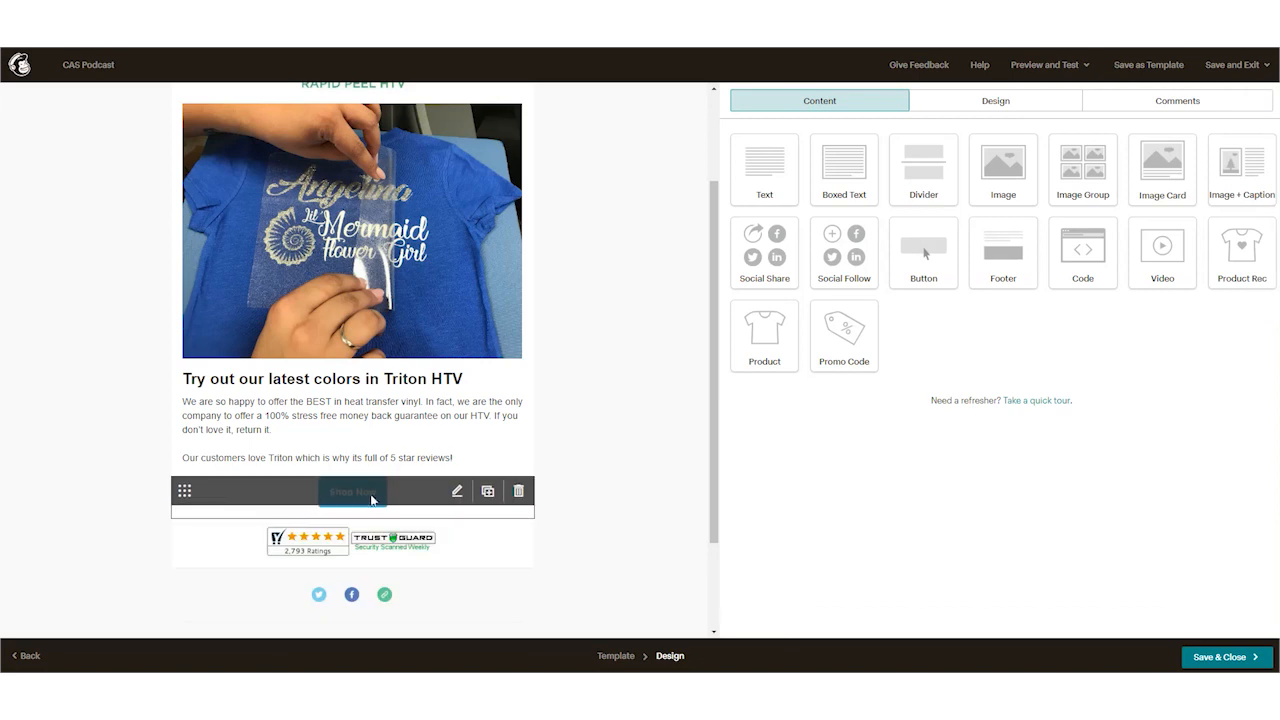
# Step: Add the sentence "Check out the colors" to the end of the first body paragraph in the text block
pyautogui.click(438, 460)
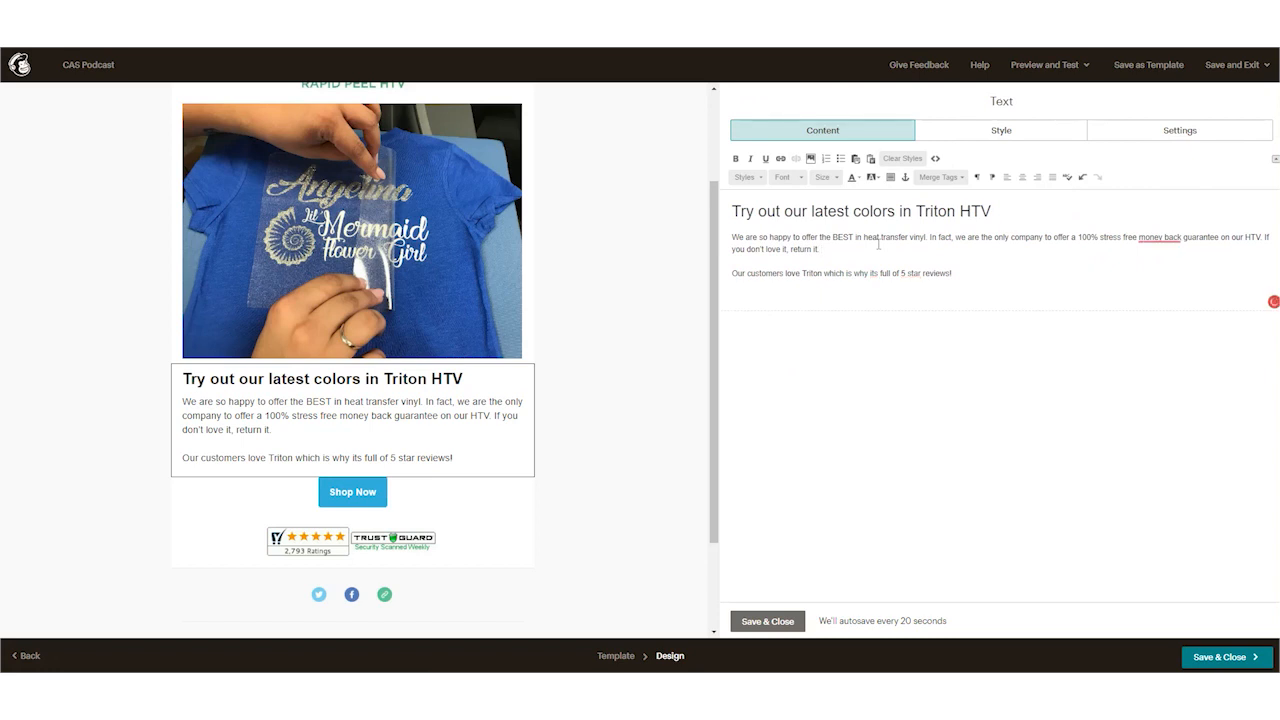
pyautogui.write('Check out the colors')
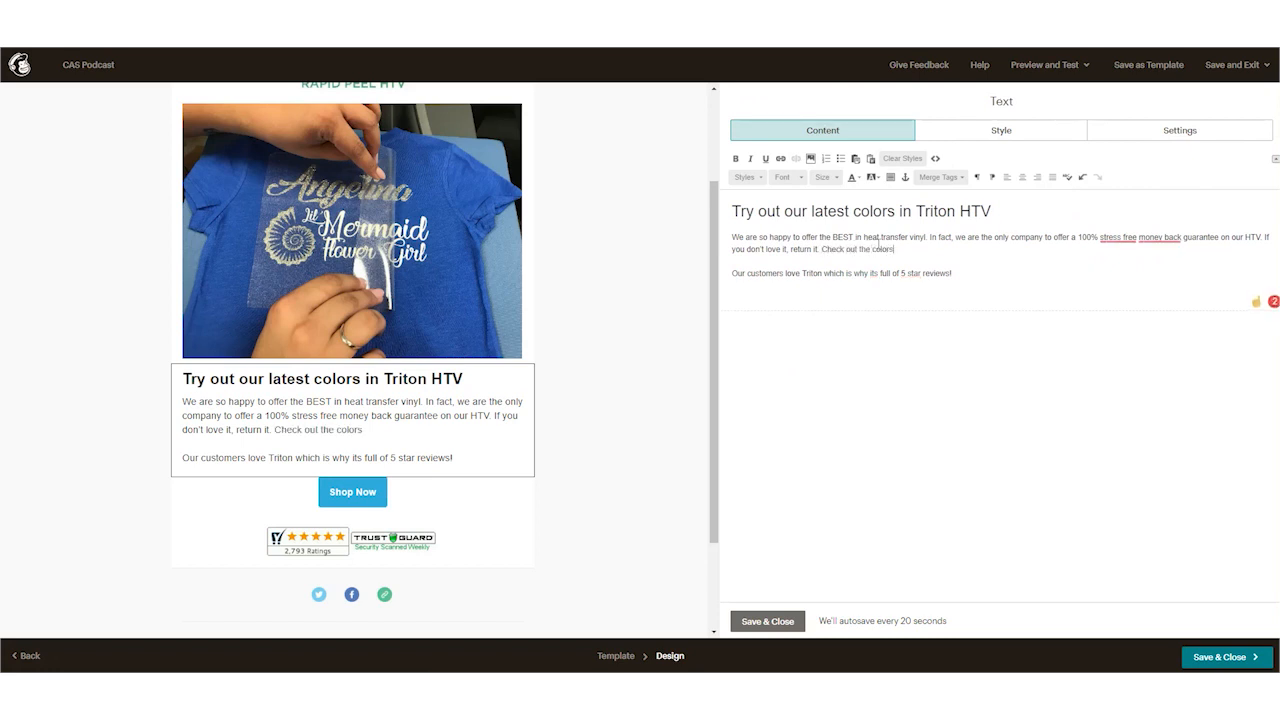
pyautogui.keyDown('shift'); pyautogui.click(822, 250); pyautogui.keyUp('shift')
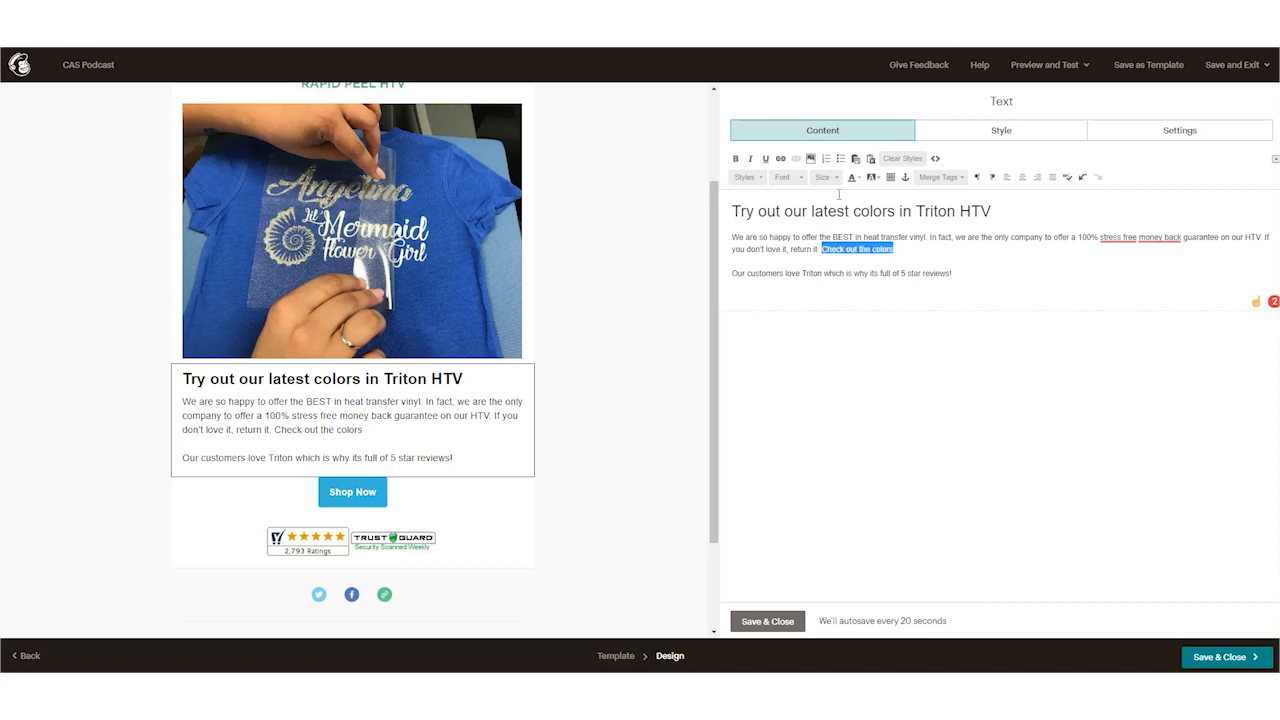
pyautogui.click(781, 158)
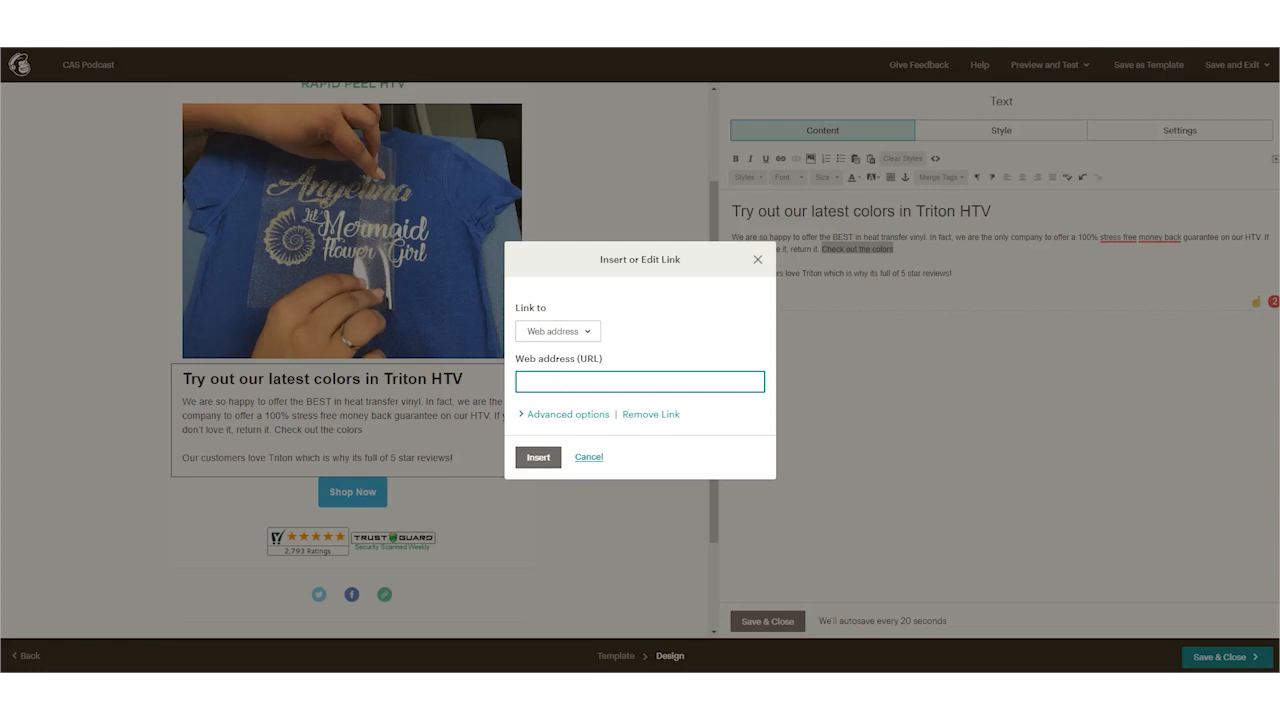
pyautogui.click(587, 459)
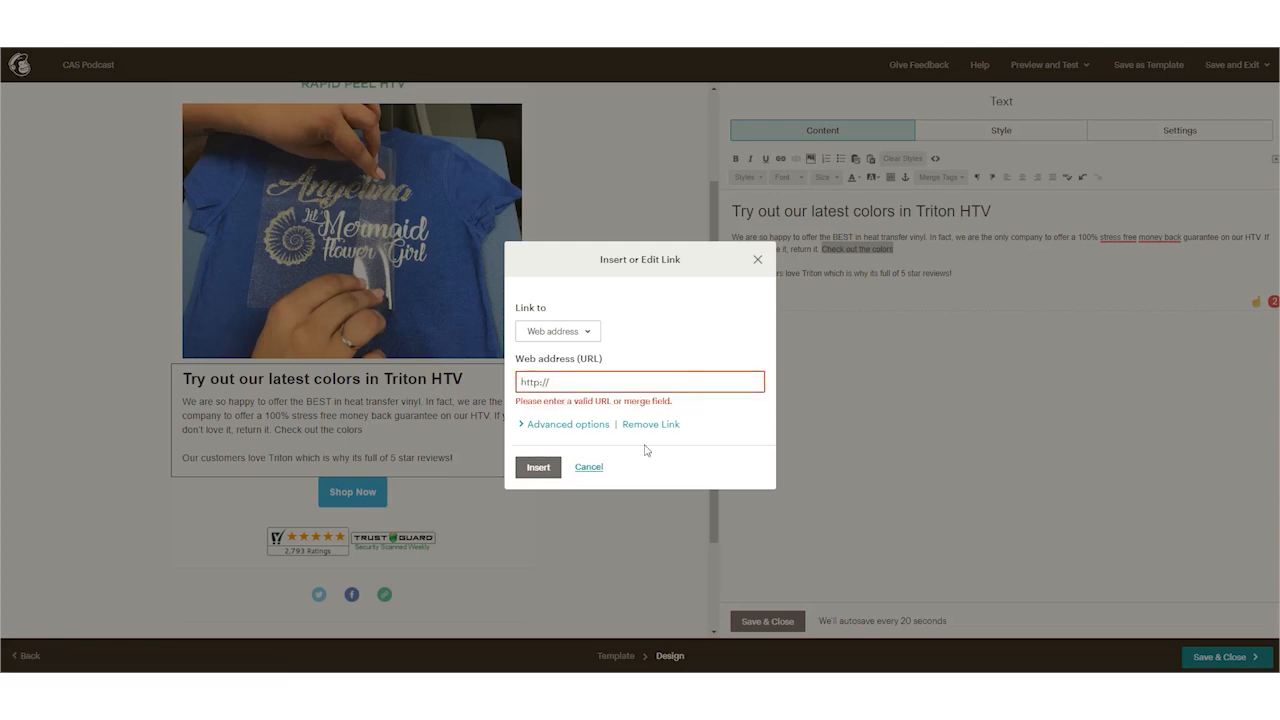
pyautogui.click(589, 468)
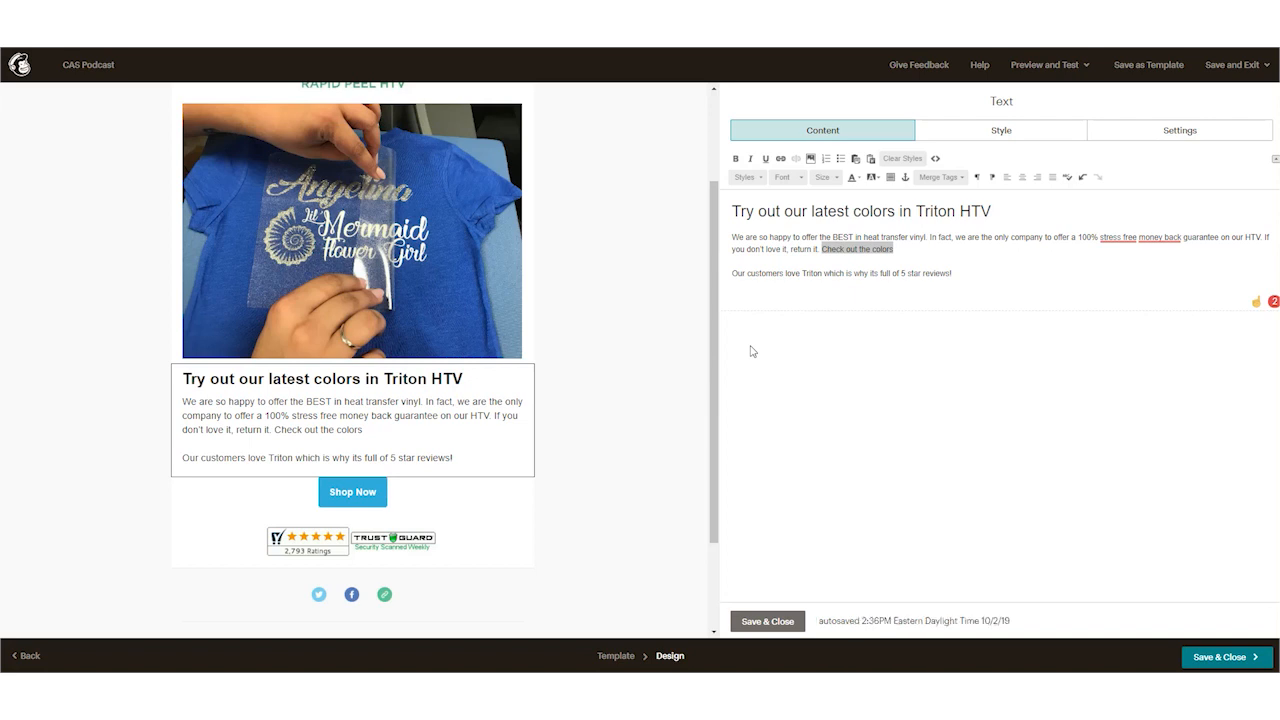
# Step: Preview the email in its desktop layout and look through it from the Triton logo down
pyautogui.click(1035, 70)
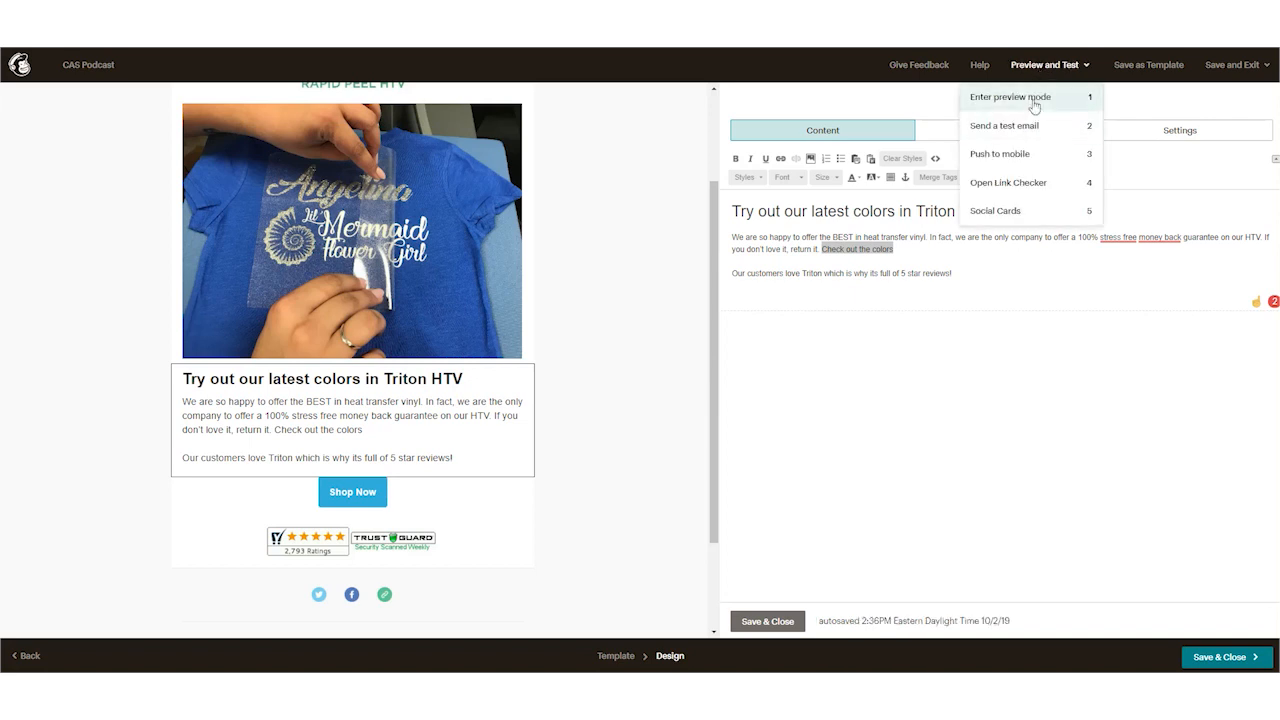
pyautogui.click(1031, 103)
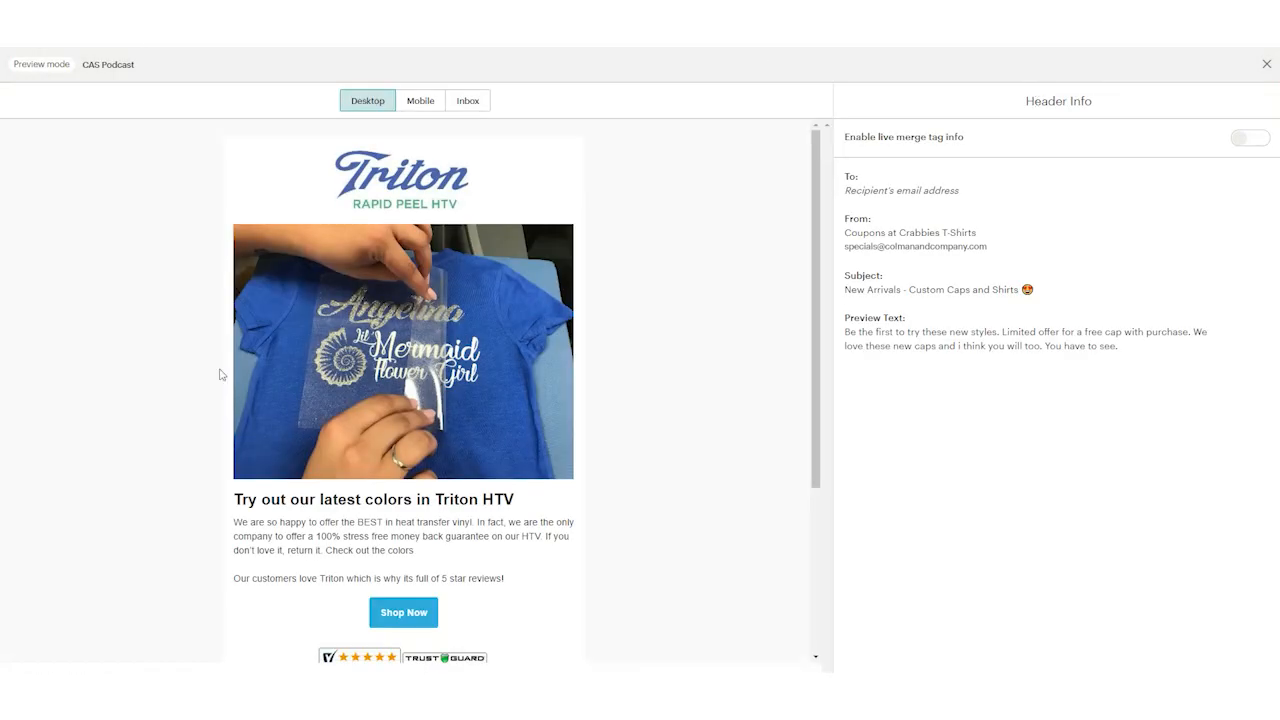
pyautogui.scroll(-3, 431, 464)
pyautogui.scroll(3, 434, 445)
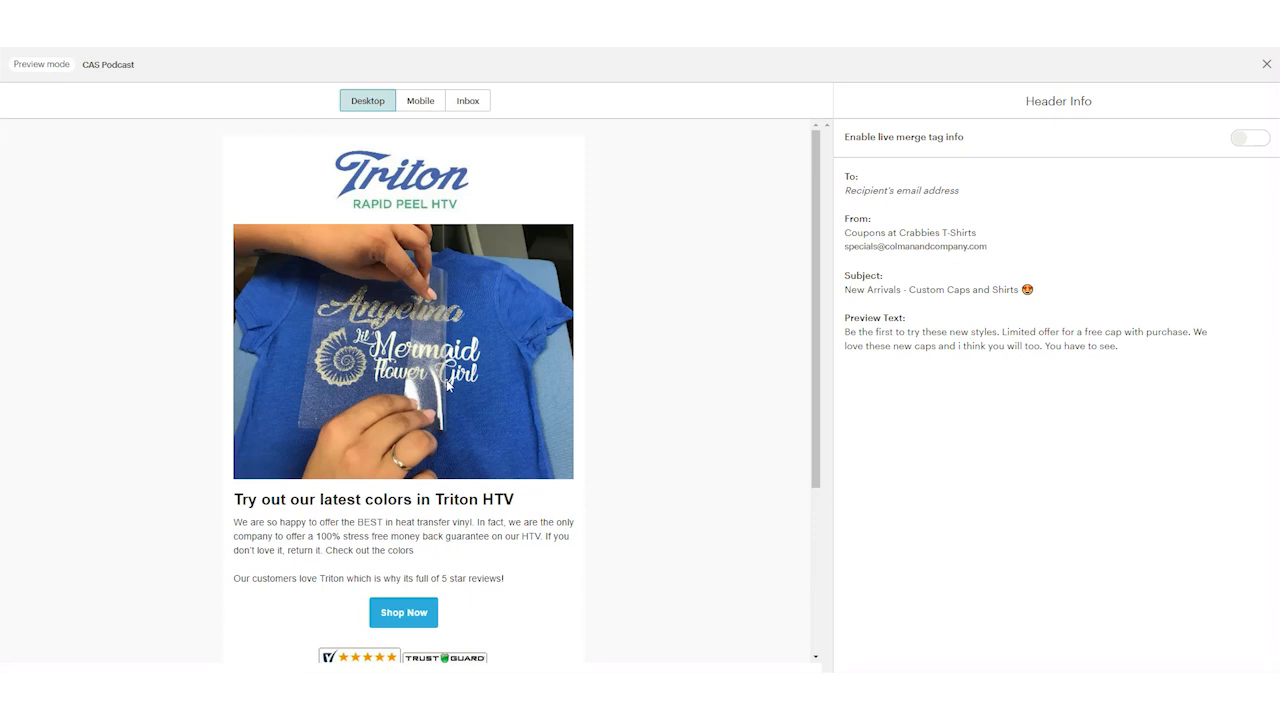
# Step: Examine the whole email in the mobile preview, from the logo to the social links, and leave preview mode
pyautogui.click(420, 100)
pyautogui.scroll(-2, 415, 336)
pyautogui.scroll(-3, 416, 336)
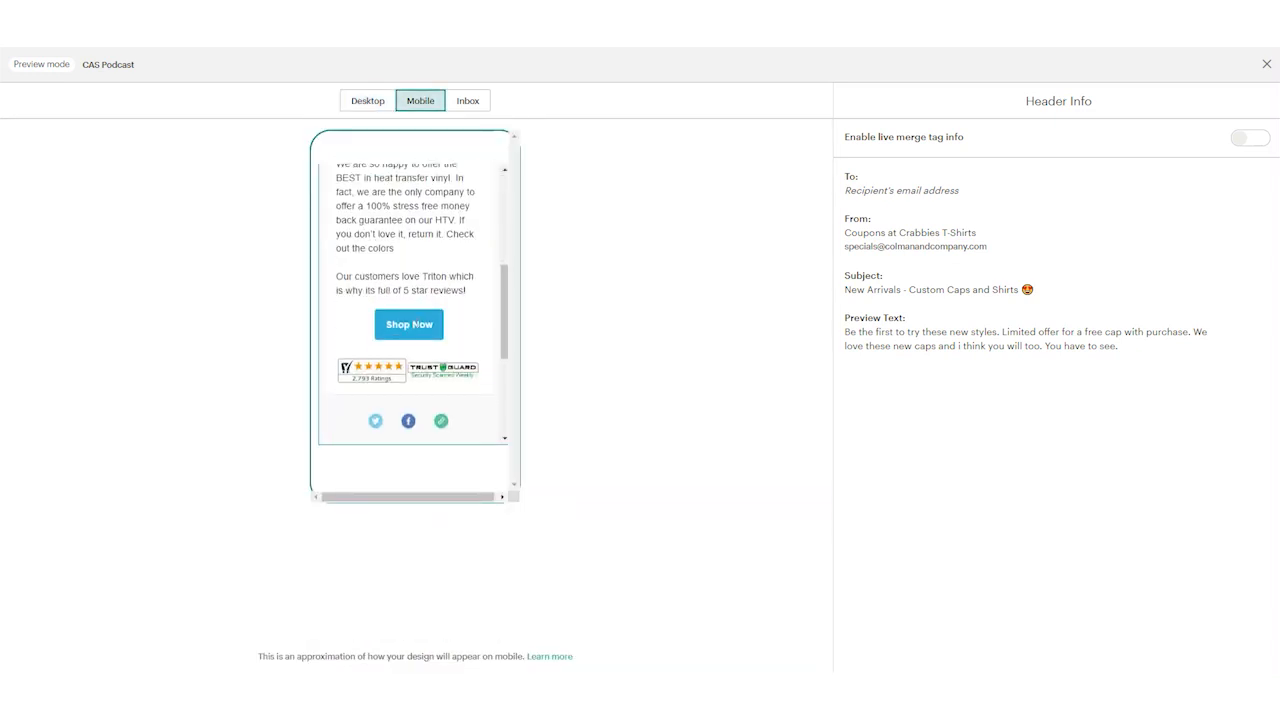
pyautogui.scroll(3, 422, 340)
pyautogui.scroll(2, 428, 346)
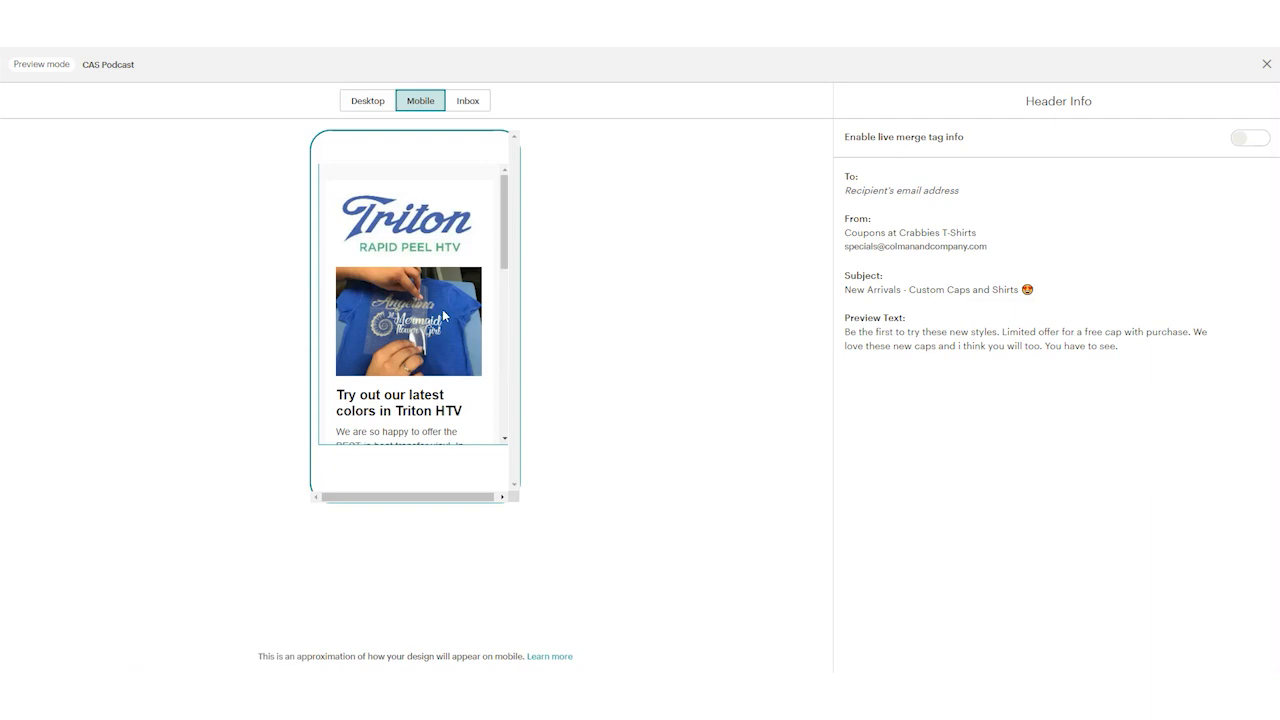
pyautogui.scroll(-1, 403, 242)
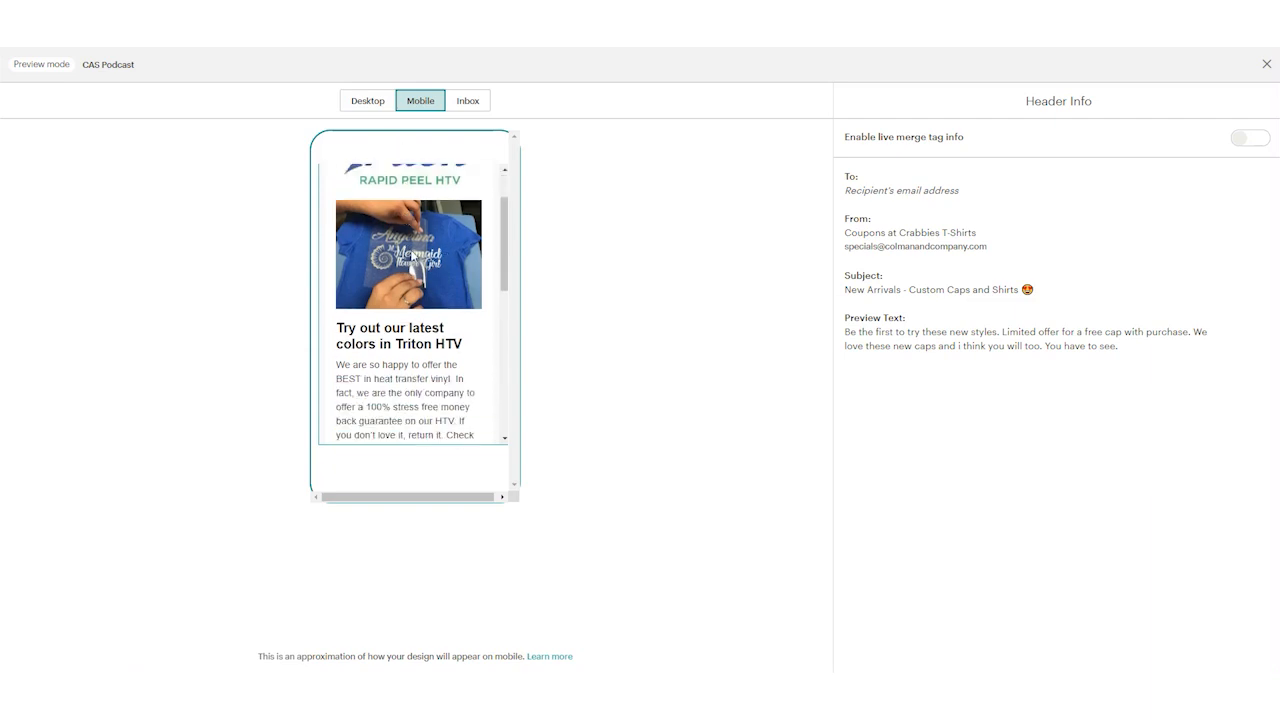
pyautogui.scroll(-2, 407, 255)
pyautogui.scroll(-1, 408, 277)
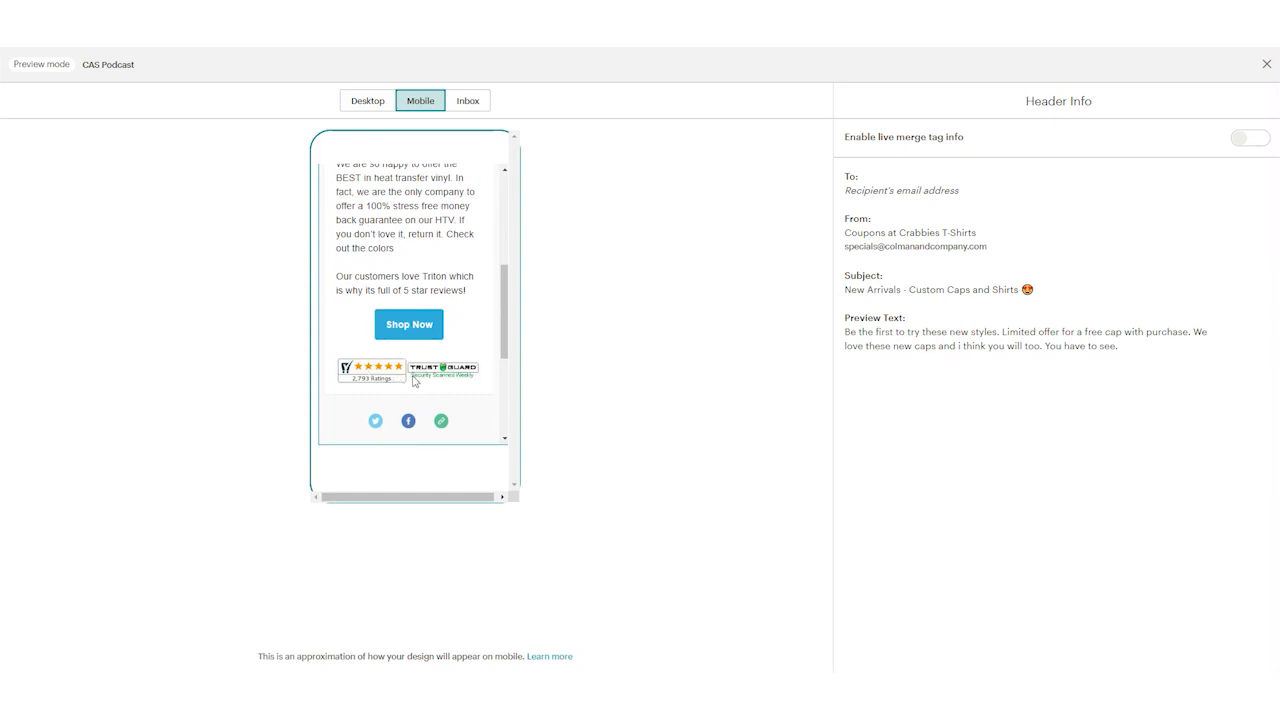
pyautogui.scroll(4, 416, 380)
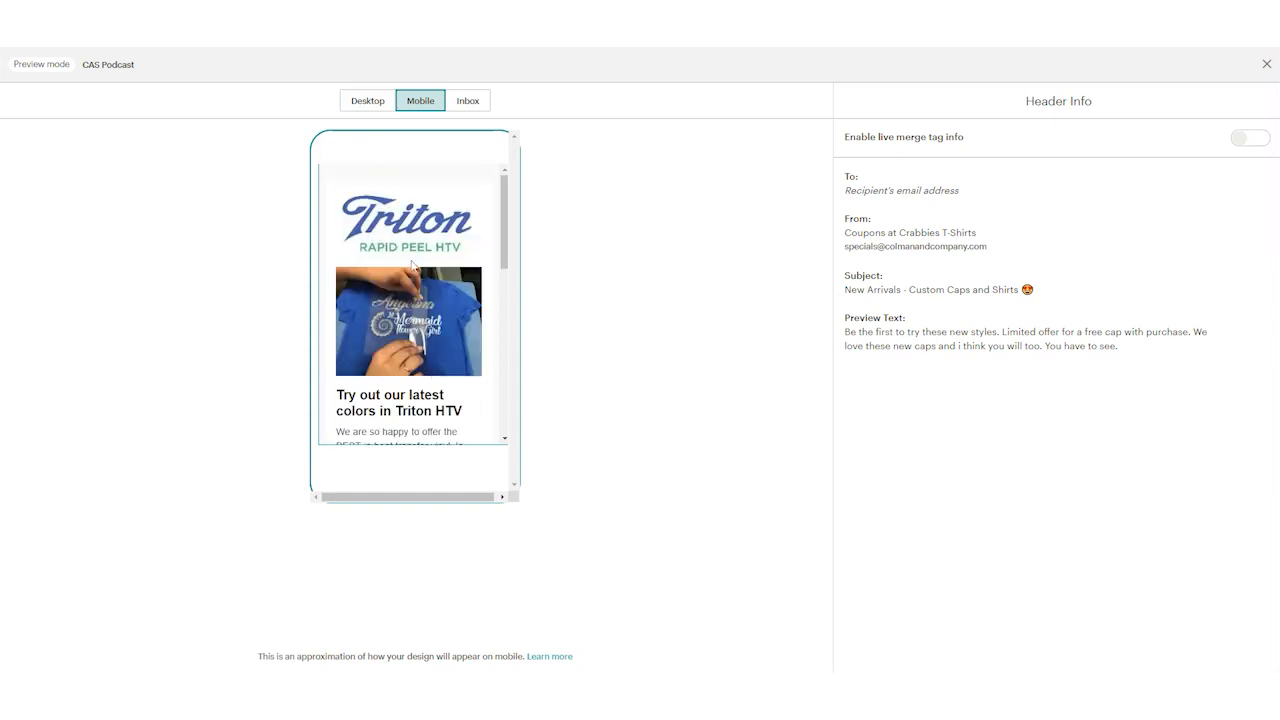
pyautogui.click(1267, 66)
# Step: Open the preview and test options for the CAS Podcast email
pyautogui.click(1071, 66)
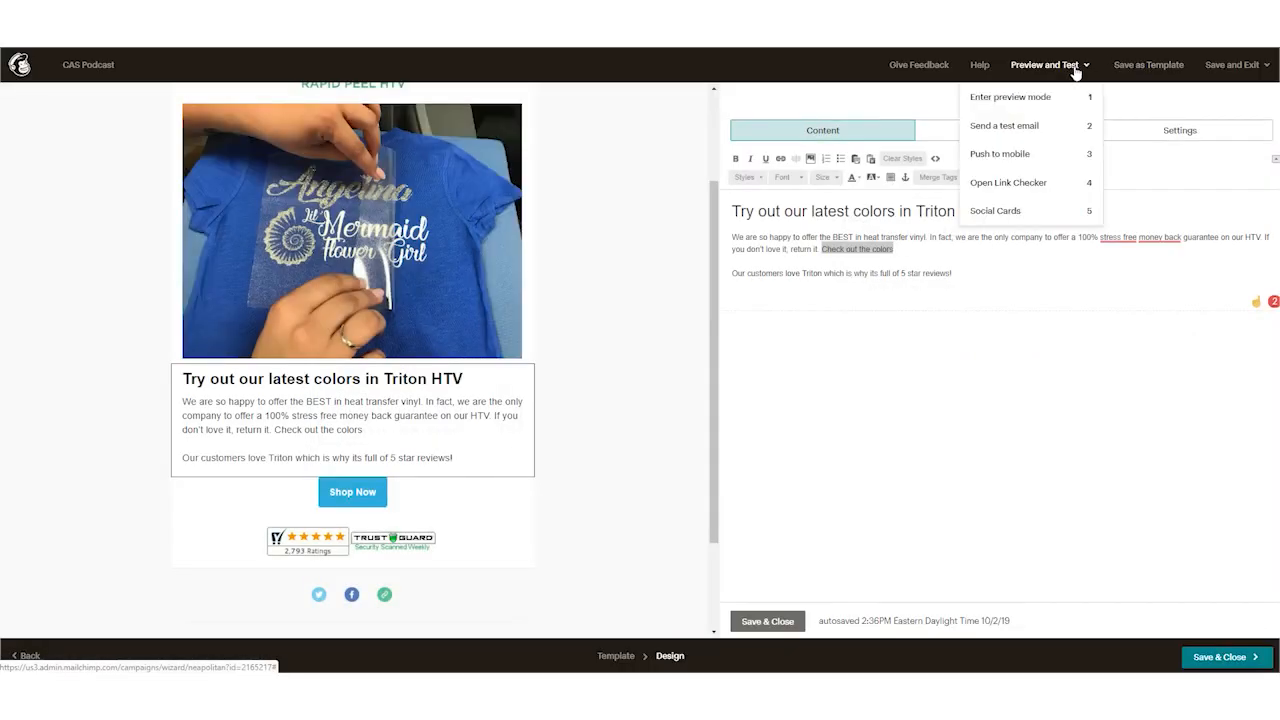